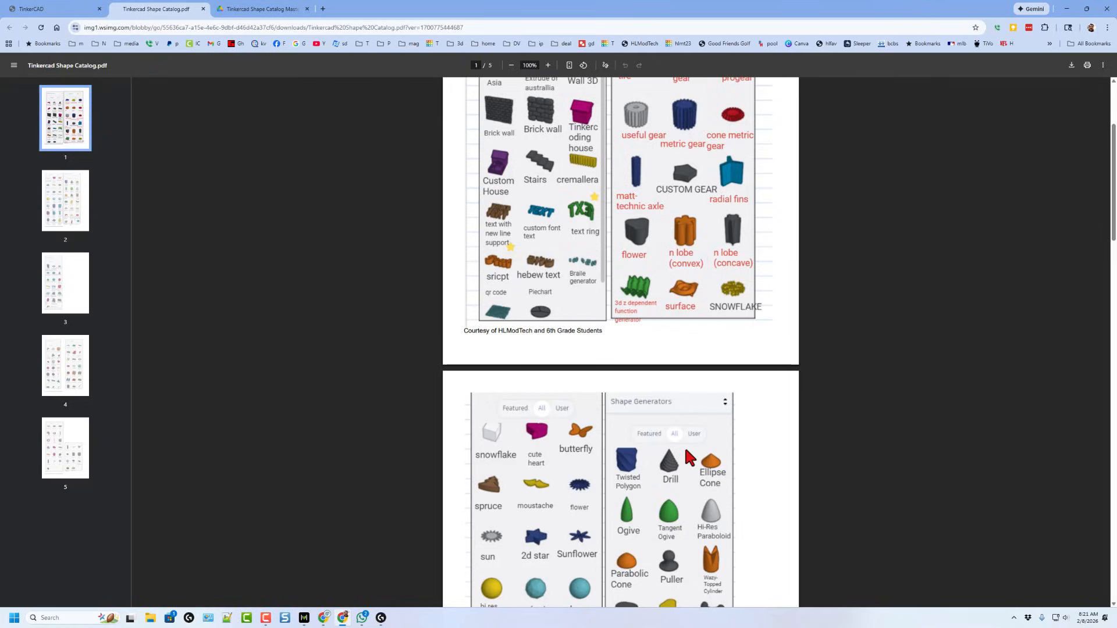
Scroll through the Tinkercad shape catalog PDF to review the available shape generators
{"action": "scroll", "coordinate": [684, 445], "scroll_direction": "down", "scroll_amount": 6}
{"action": "scroll", "coordinate": [684, 455], "scroll_direction": "down", "scroll_amount": 2}
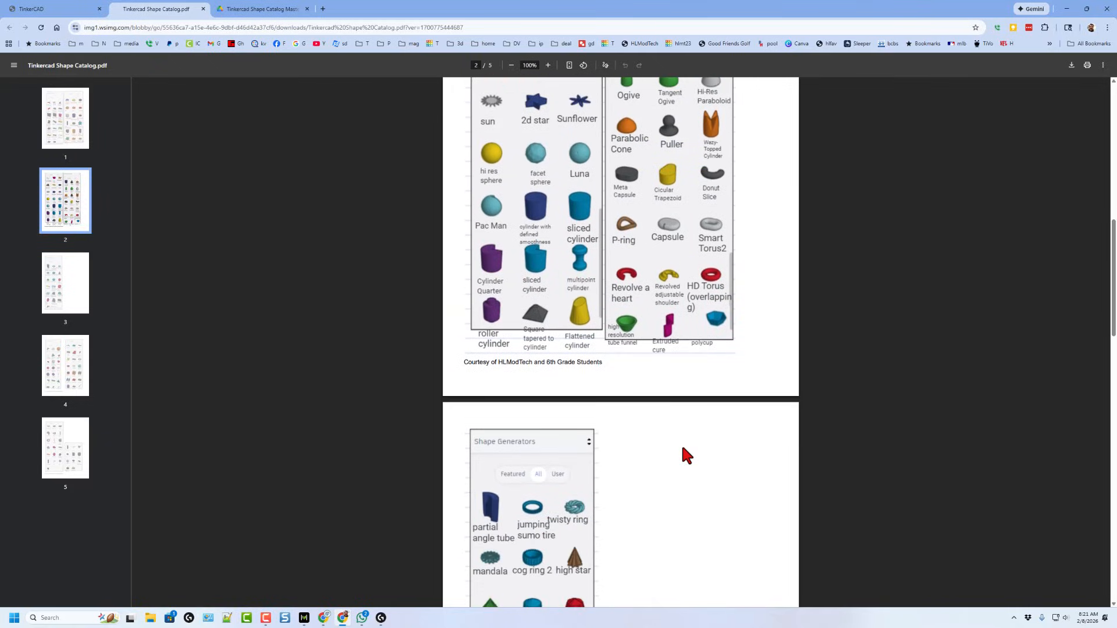
{"action": "scroll", "coordinate": [682, 447], "scroll_direction": "down", "scroll_amount": 2}
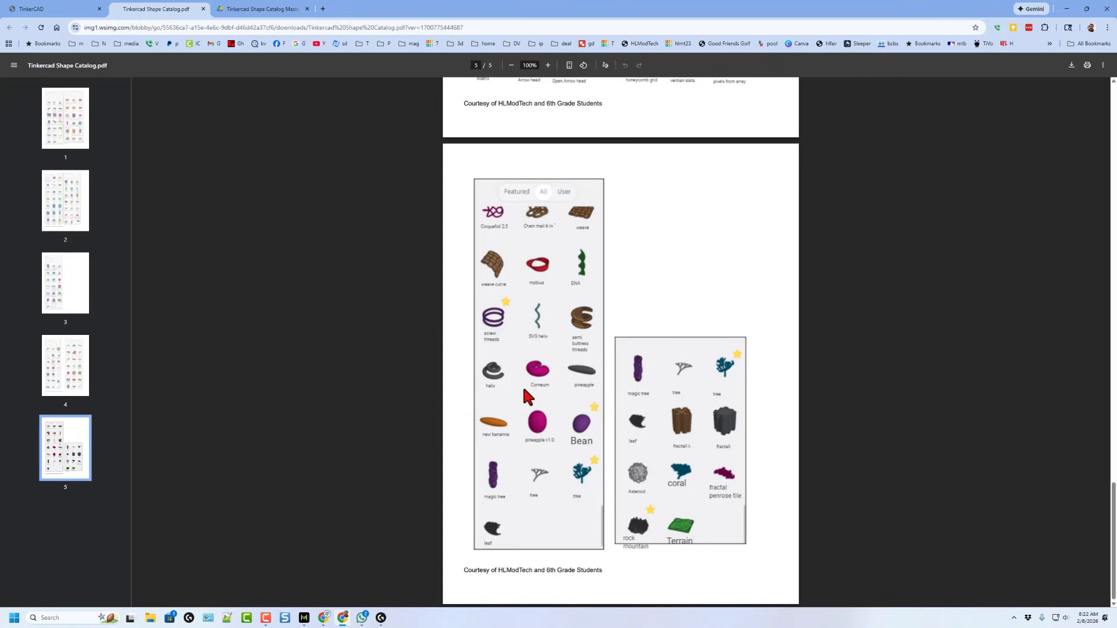
{"action": "key", "text": "Home"}
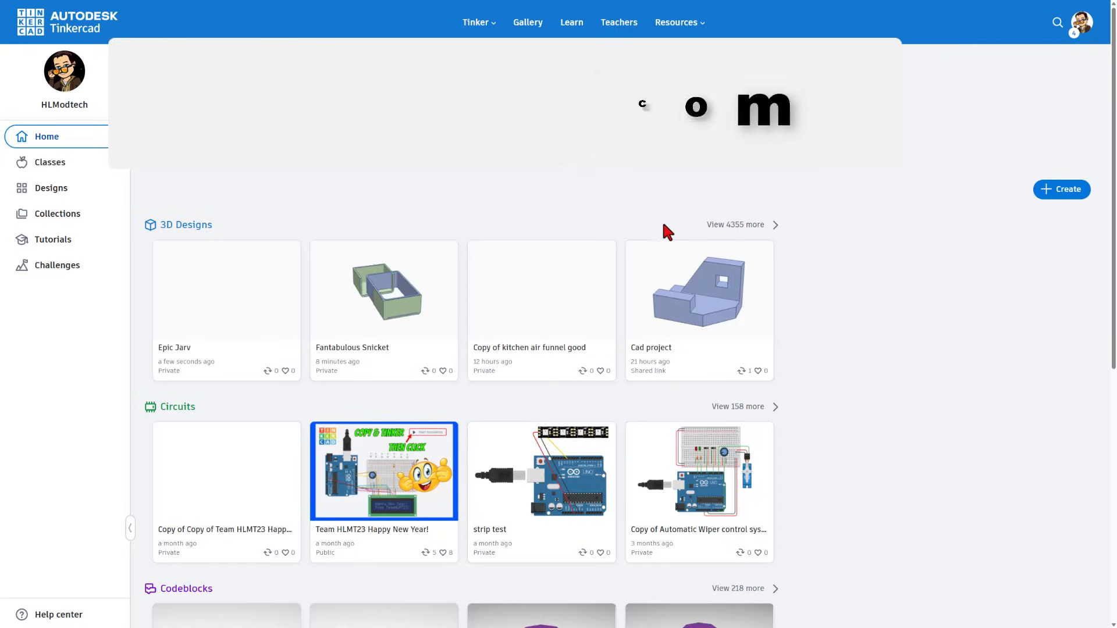
Create a new 3D design from the Designs page
{"action": "left_click", "coordinate": [51, 189]}
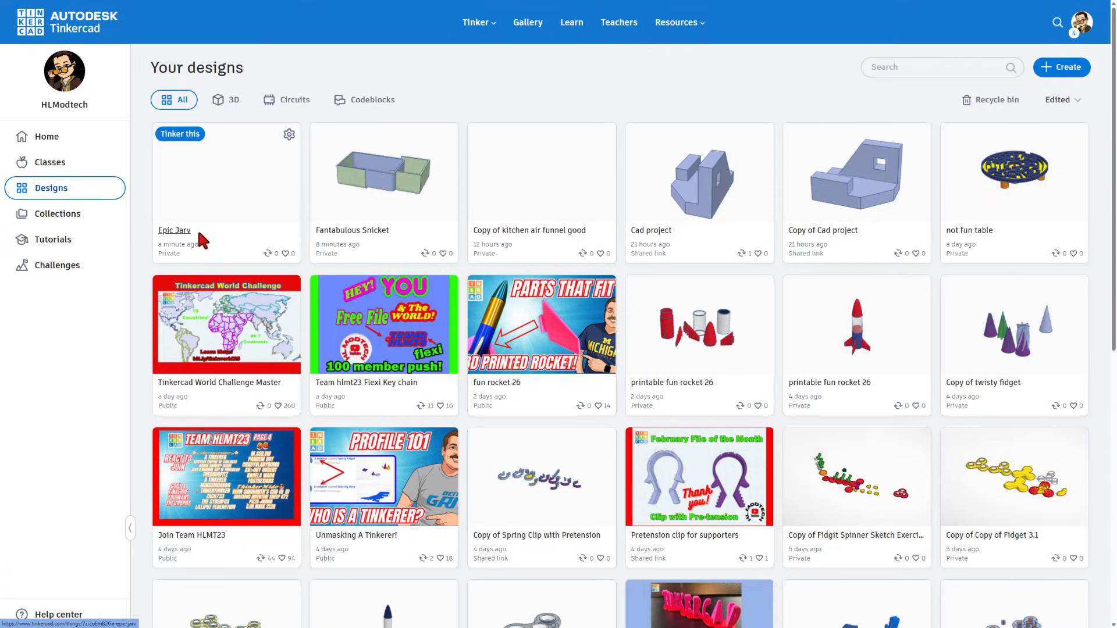
{"action": "left_click", "coordinate": [1050, 66]}
{"action": "left_click", "coordinate": [1049, 100]}
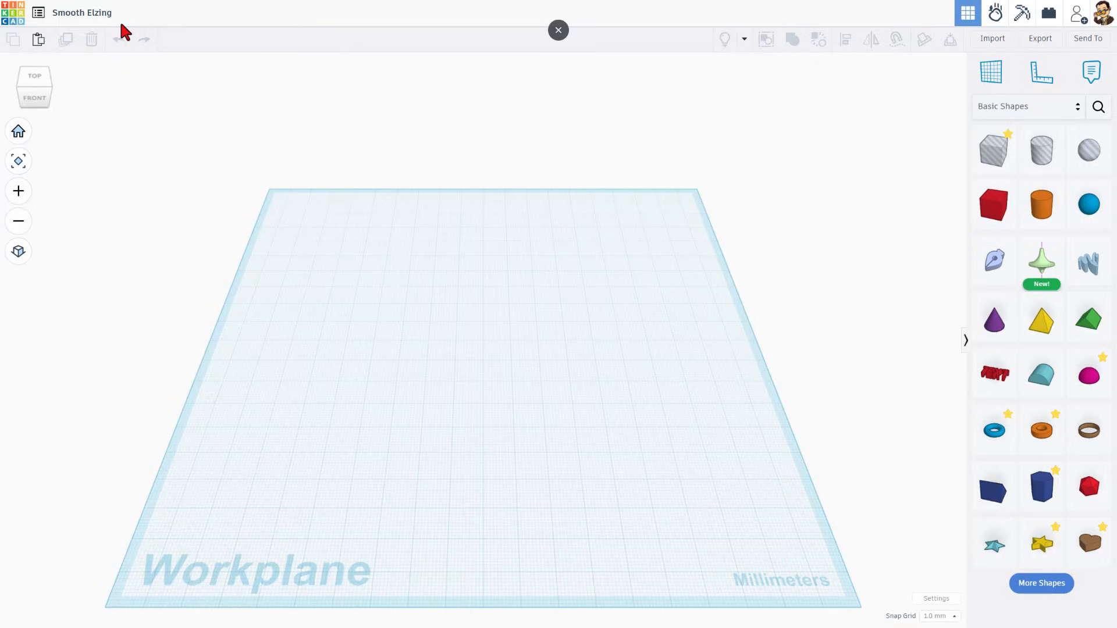
Rename the design as mixer funnel
{"action": "left_click", "coordinate": [88, 15]}
{"action": "type", "text": "mixer funnel"}
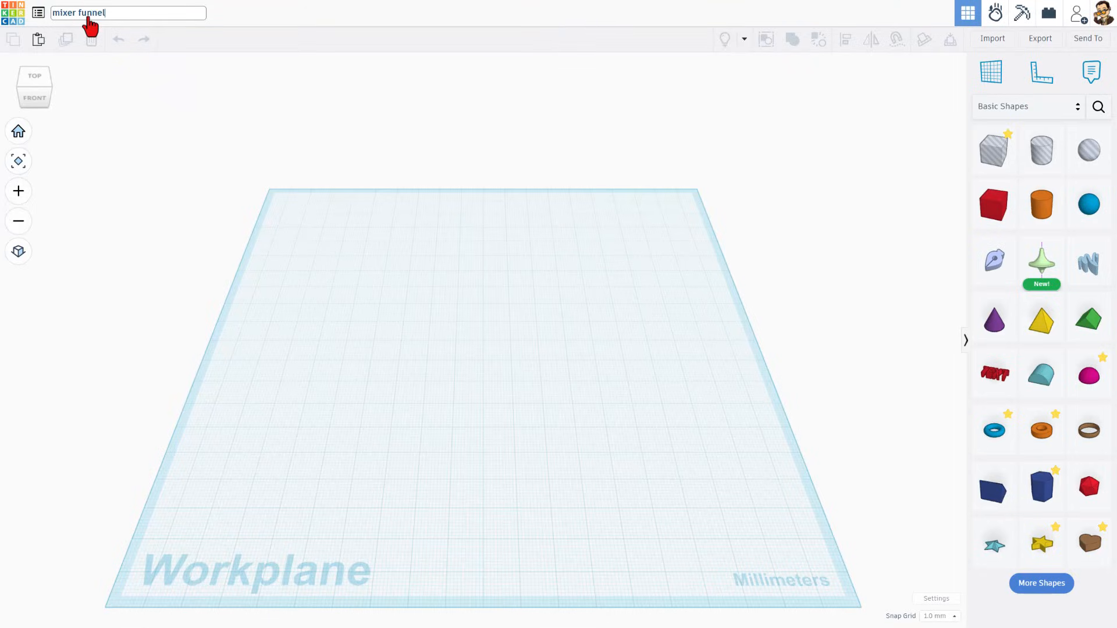
{"action": "key", "text": "Return"}
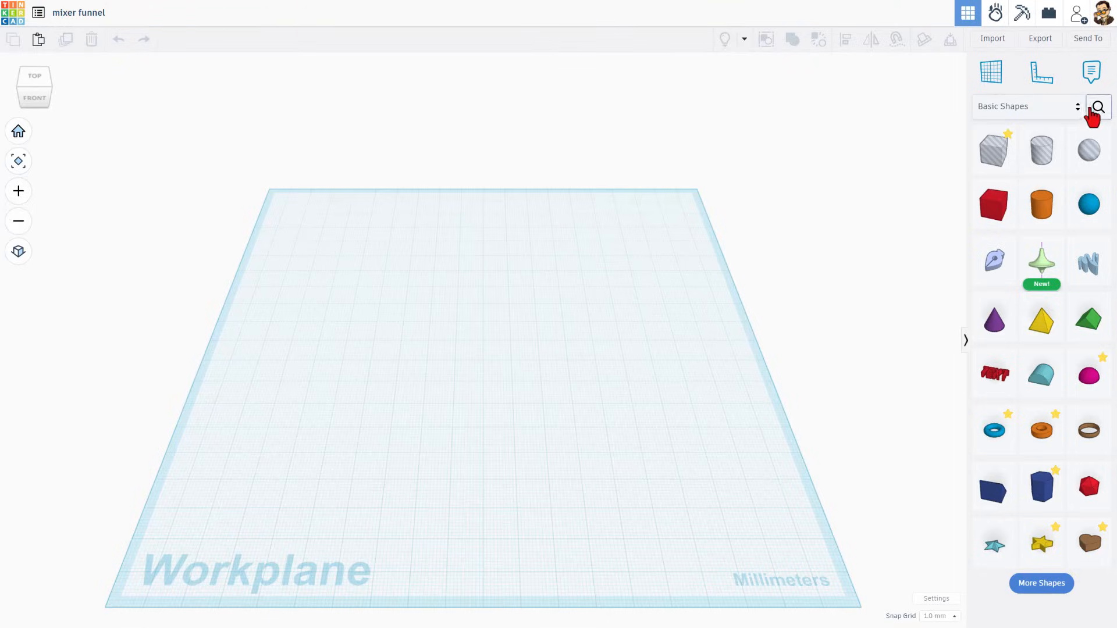
Search the community shapes for new and place the new banana shape on the workplane
{"action": "left_click", "coordinate": [1091, 107]}
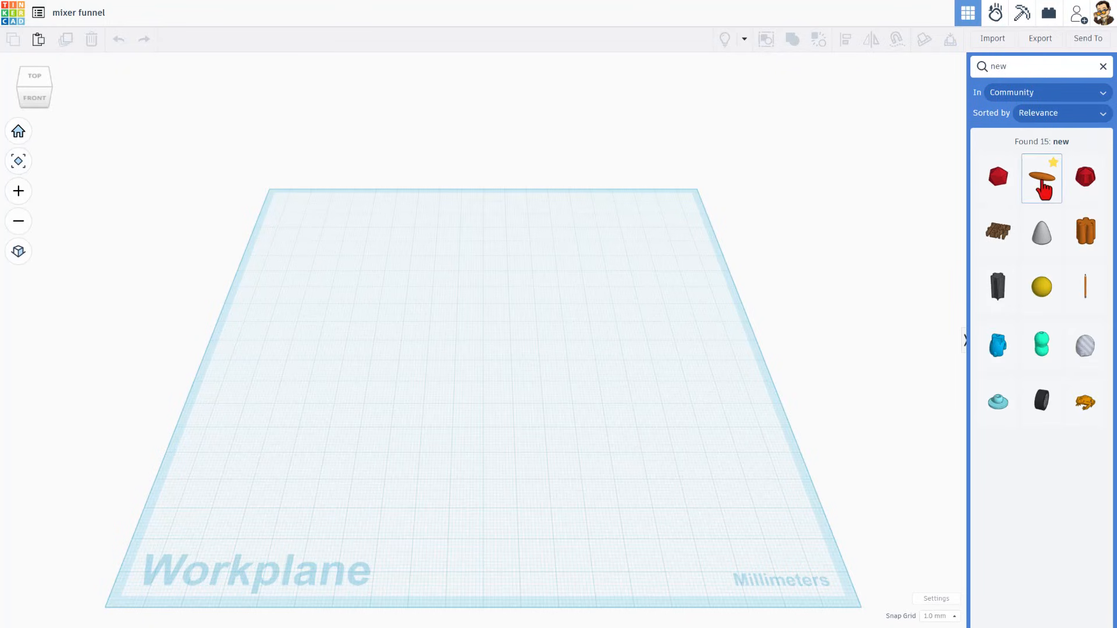
{"action": "left_click_drag", "start_coordinate": [1042, 189], "coordinate": [463, 358]}
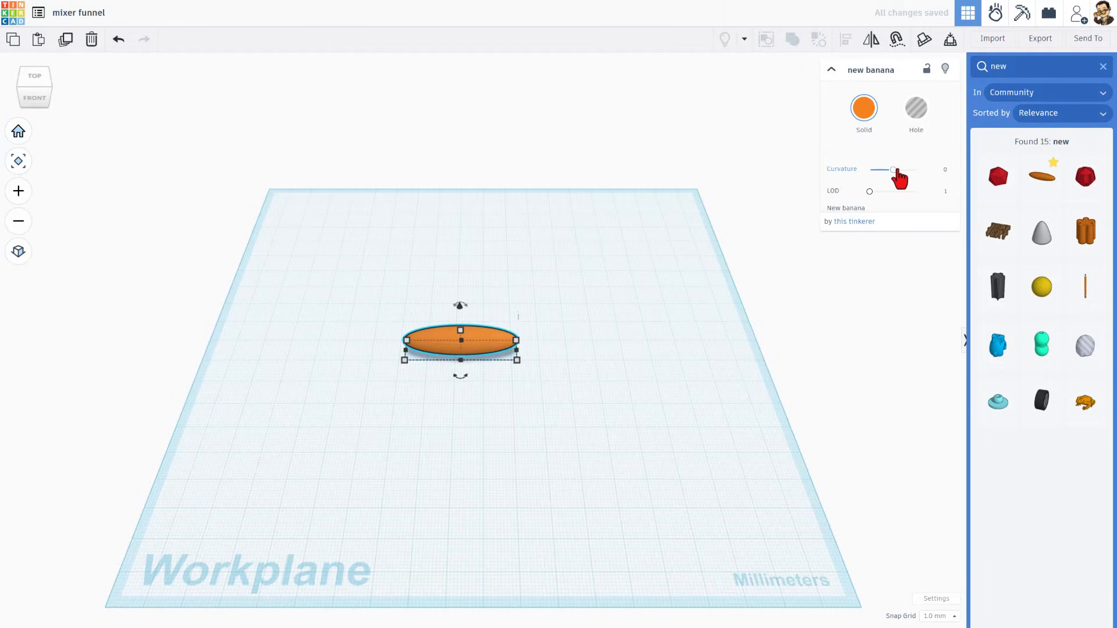
Set the banana's Curvature to about 1.264 and its LOD to about 3.862
{"action": "left_click_drag", "start_coordinate": [893, 171], "coordinate": [905, 181]}
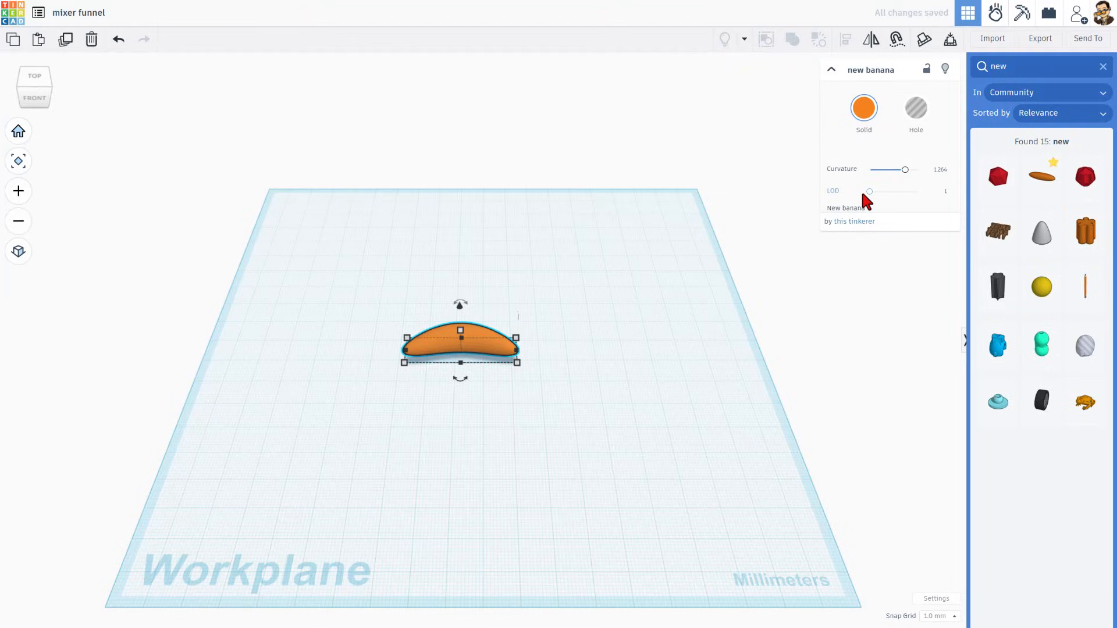
{"action": "left_click_drag", "start_coordinate": [869, 193], "coordinate": [890, 199]}
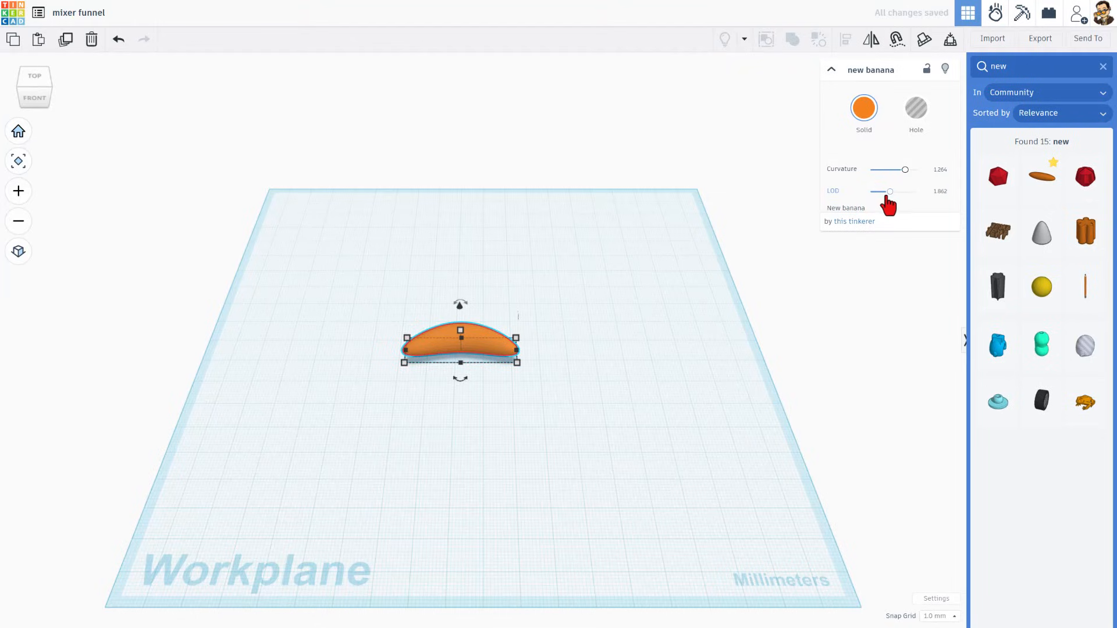
Switch the workspace units to Imperial in the workspace settings
{"action": "right_click_drag", "start_coordinate": [756, 302], "coordinate": [460, 355]}
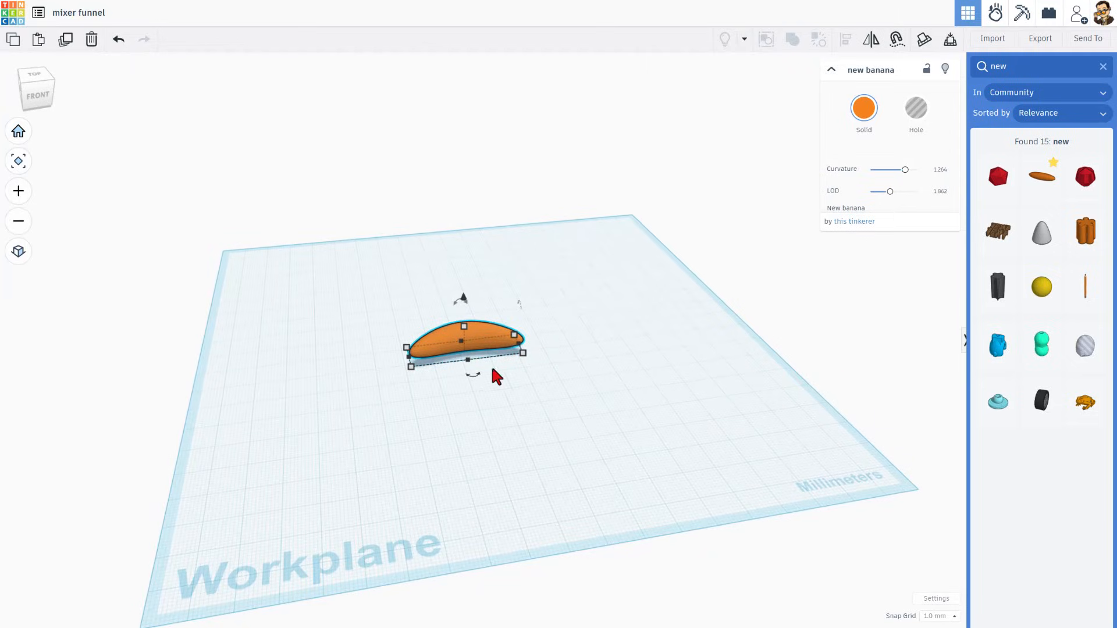
{"action": "right_click_drag", "start_coordinate": [591, 432], "coordinate": [571, 431]}
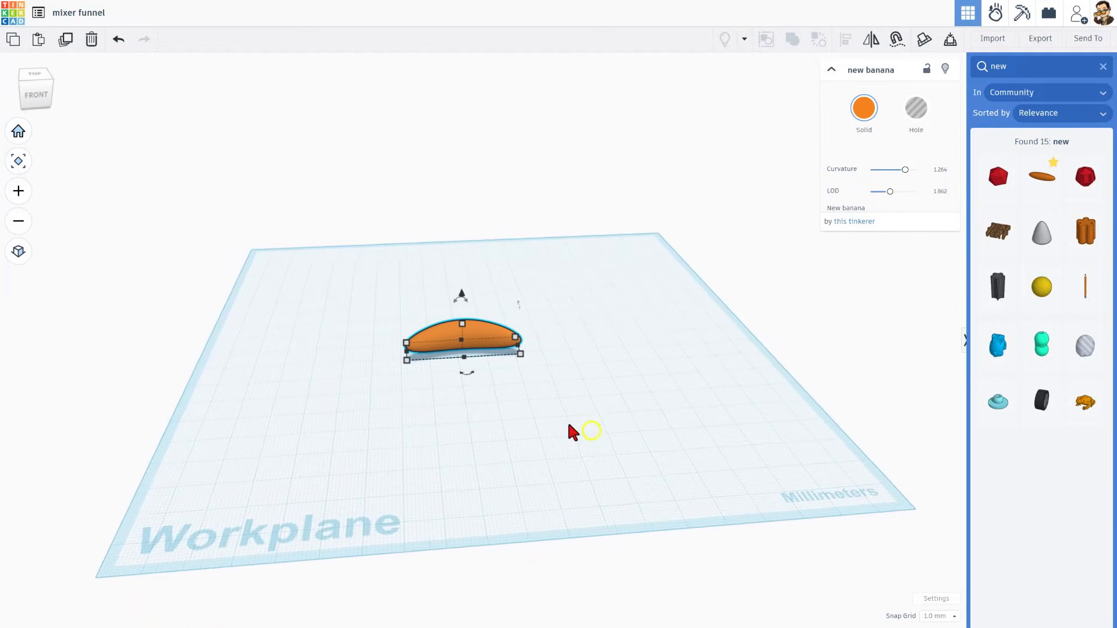
{"action": "left_click", "coordinate": [938, 599]}
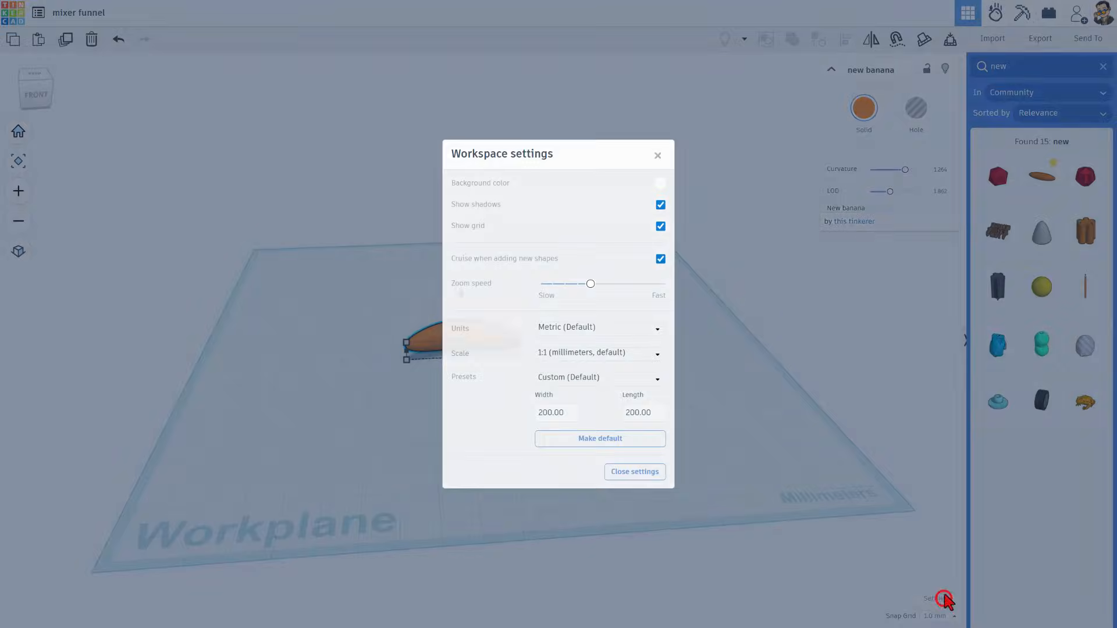
{"action": "left_click", "coordinate": [575, 328]}
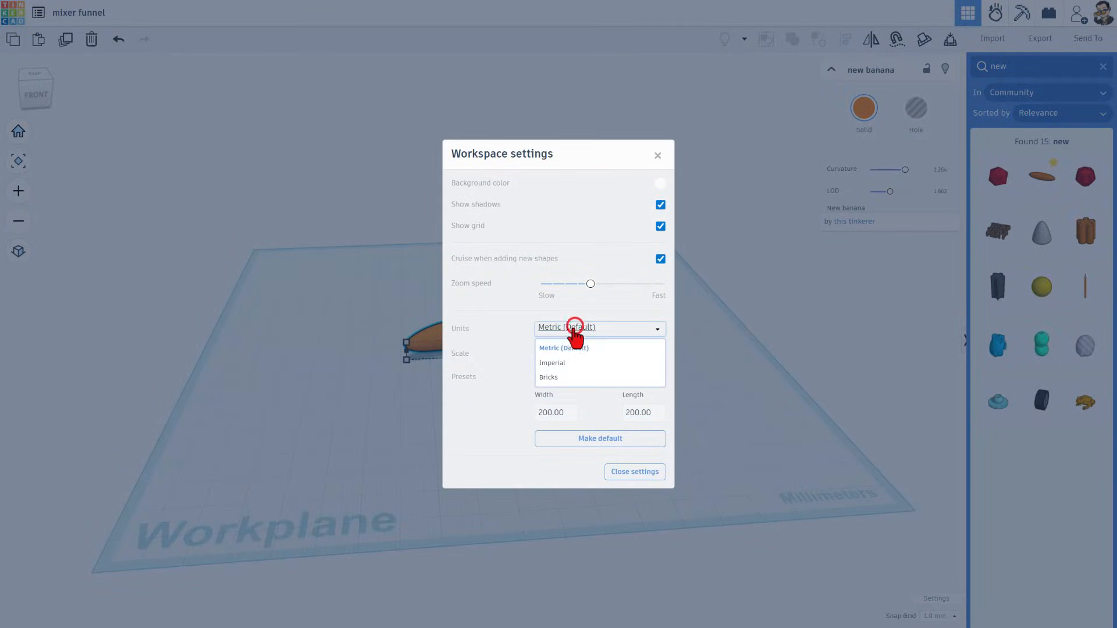
{"action": "left_click", "coordinate": [554, 363]}
{"action": "left_click", "coordinate": [293, 461]}
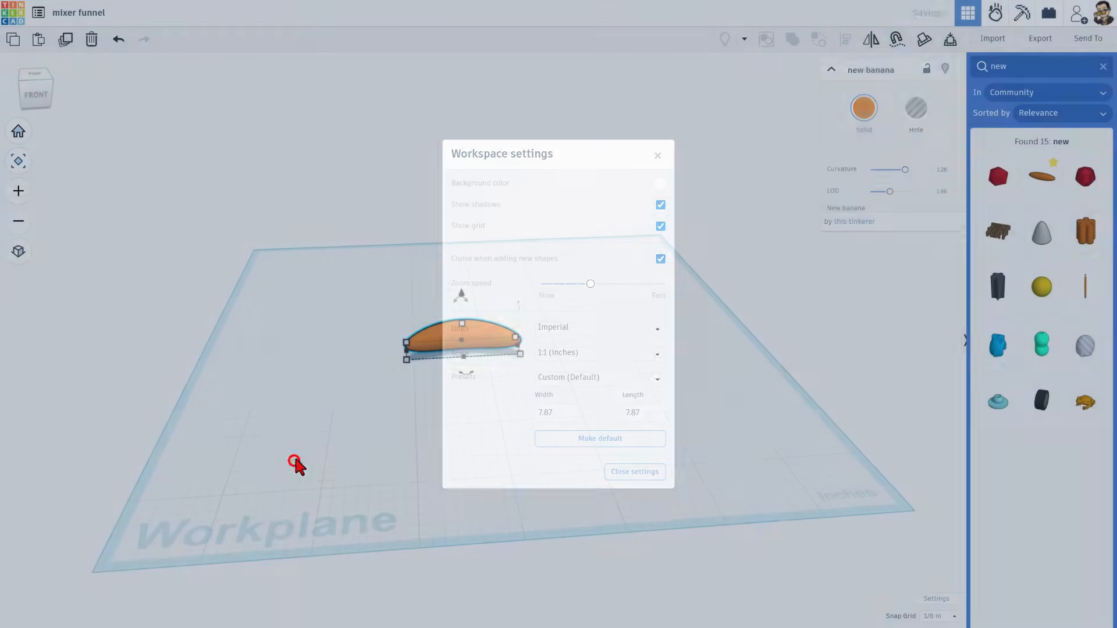
Scale the banana up to about 10 inches long, 3 inches wide and 3⅞ inches tall
{"action": "left_click_drag", "start_coordinate": [468, 361], "coordinate": [442, 355]}
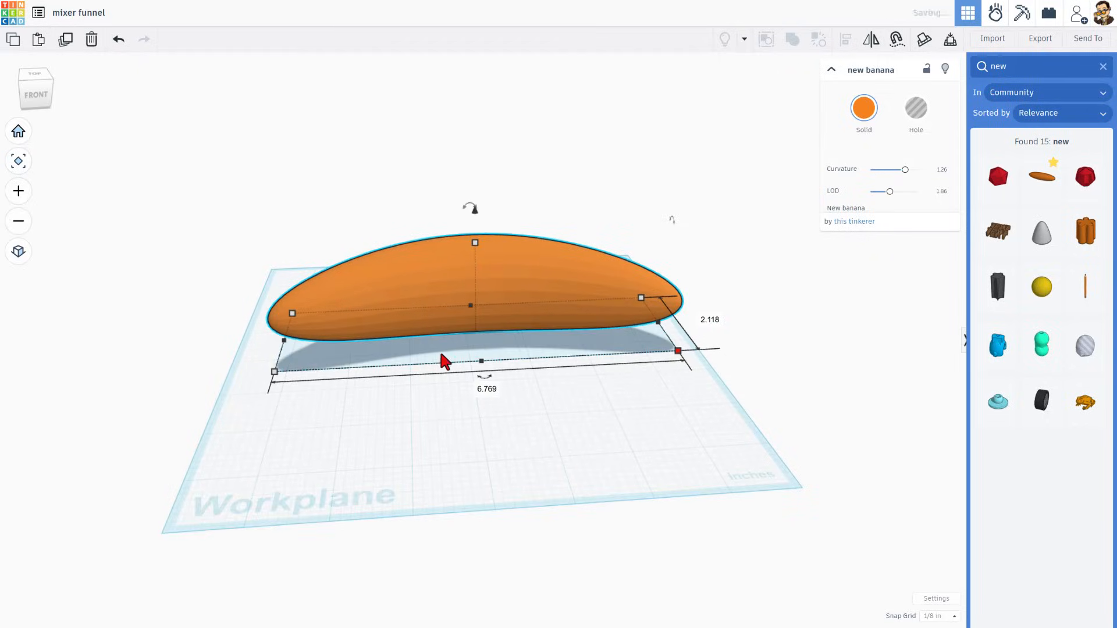
{"action": "left_click_drag", "start_coordinate": [572, 302], "coordinate": [605, 400]}
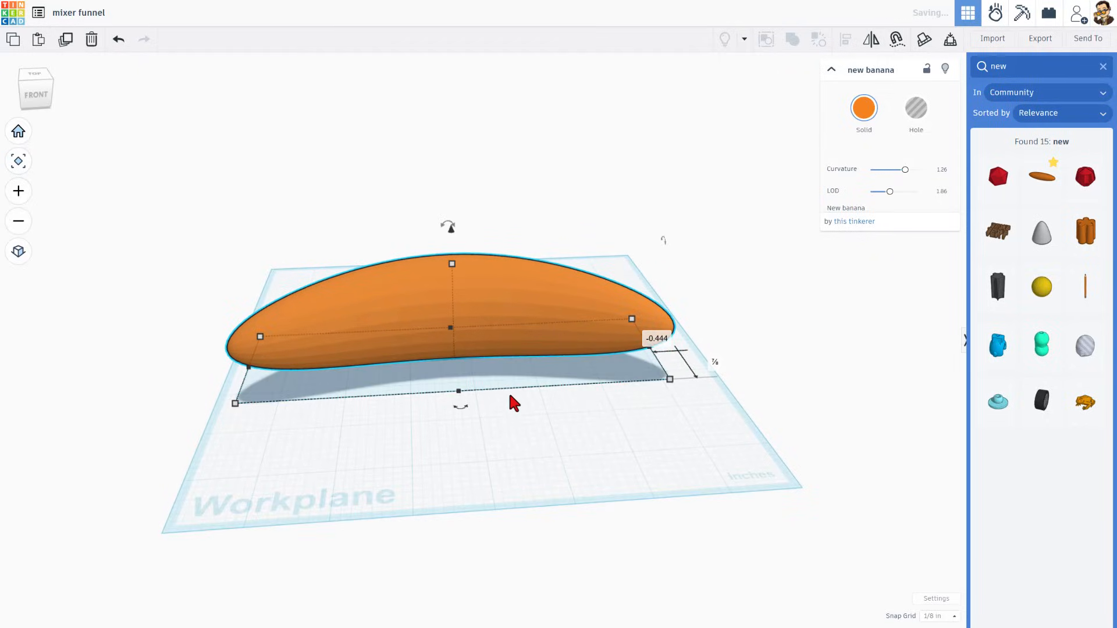
{"action": "right_click_drag", "start_coordinate": [474, 390], "coordinate": [515, 358]}
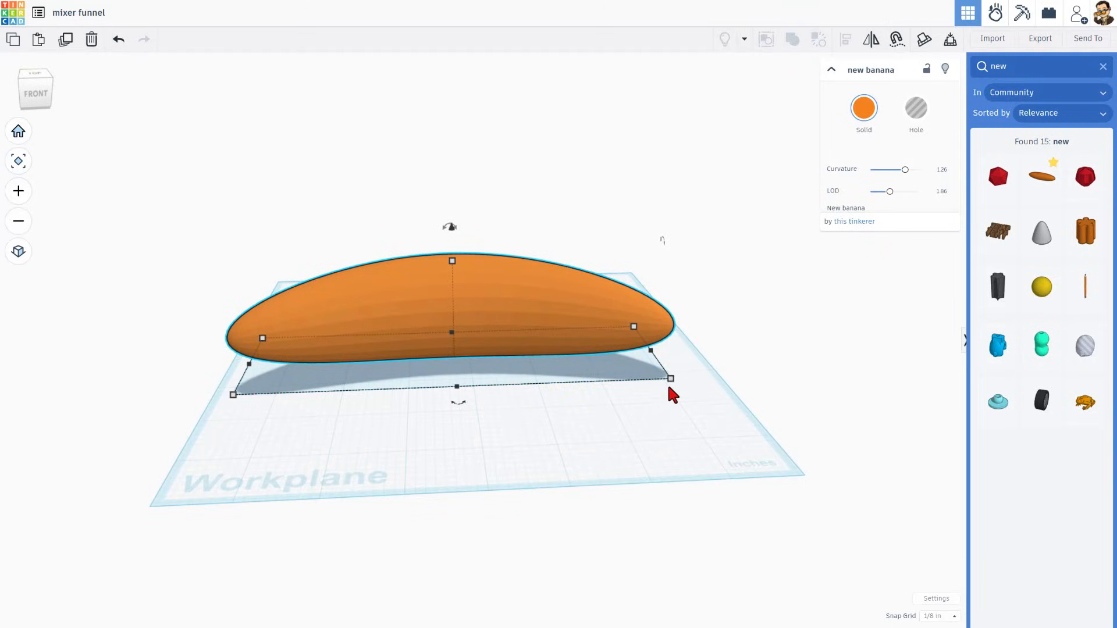
{"action": "mouse_move", "coordinate": [669, 387]}
{"action": "left_mouse_down"}
{"action": "mouse_move", "coordinate": [696, 402]}
{"action": "mouse_move", "coordinate": [676, 388]}
{"action": "left_mouse_up"}
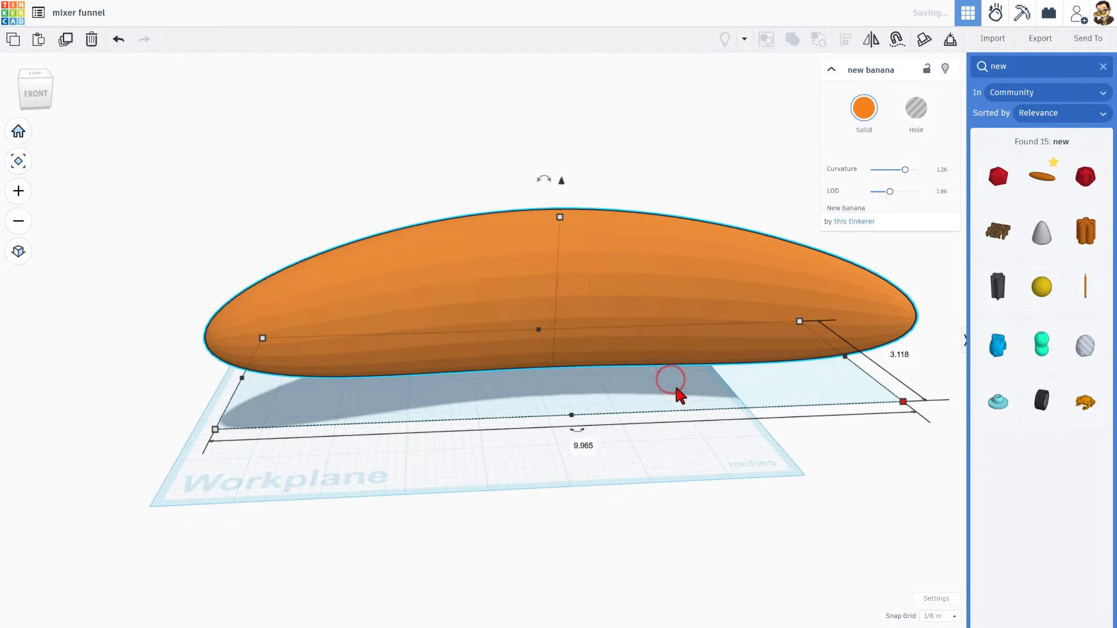
{"action": "left_click_drag", "start_coordinate": [652, 340], "coordinate": [546, 349]}
{"action": "left_click_drag", "start_coordinate": [458, 222], "coordinate": [458, 149]}
{"action": "mouse_move", "coordinate": [417, 309]}
{"action": "right_mouse_down"}
{"action": "mouse_move", "coordinate": [661, 324]}
{"action": "mouse_move", "coordinate": [541, 304]}
{"action": "mouse_move", "coordinate": [643, 324]}
{"action": "mouse_move", "coordinate": [531, 331]}
{"action": "right_mouse_up"}
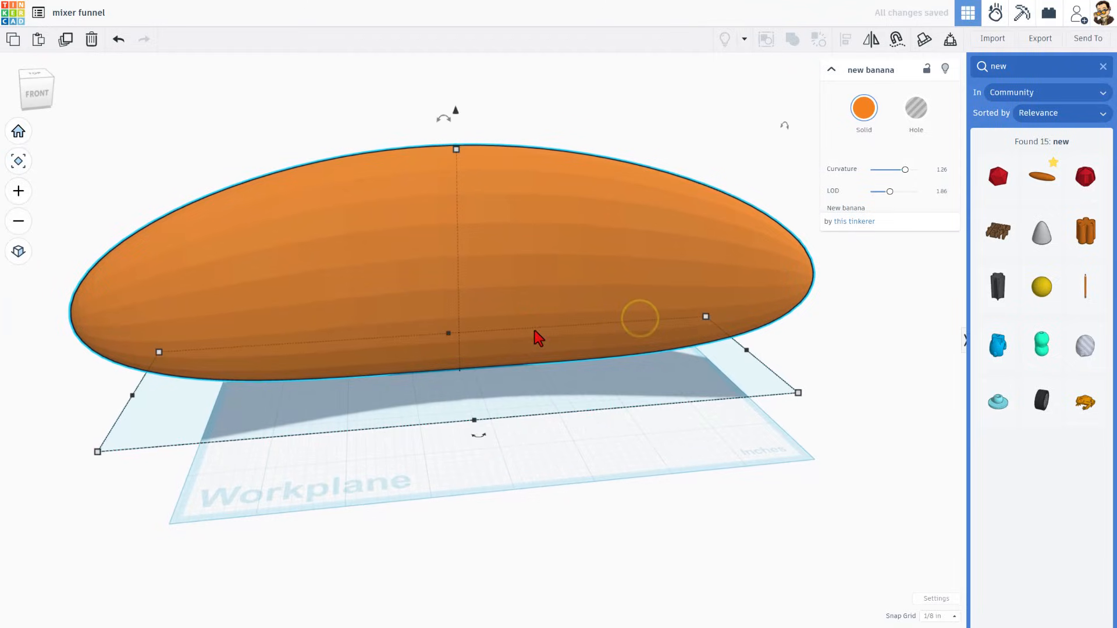
{"action": "left_click_drag", "start_coordinate": [456, 153], "coordinate": [465, 123]}
{"action": "scroll", "coordinate": [523, 319], "scroll_direction": "down", "scroll_amount": 2}
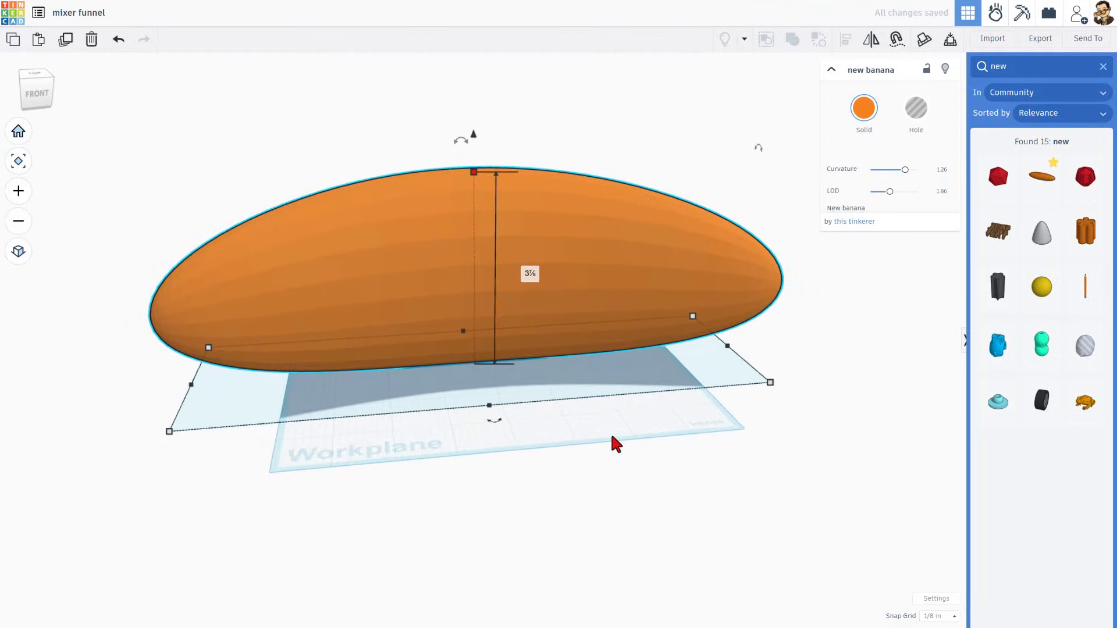
{"action": "right_click_drag", "start_coordinate": [613, 443], "coordinate": [570, 249]}
{"action": "left_click_drag", "start_coordinate": [565, 239], "coordinate": [579, 230]}
{"action": "right_click_drag", "start_coordinate": [556, 371], "coordinate": [616, 437]}
{"action": "left_click_drag", "start_coordinate": [663, 508], "coordinate": [591, 585]}
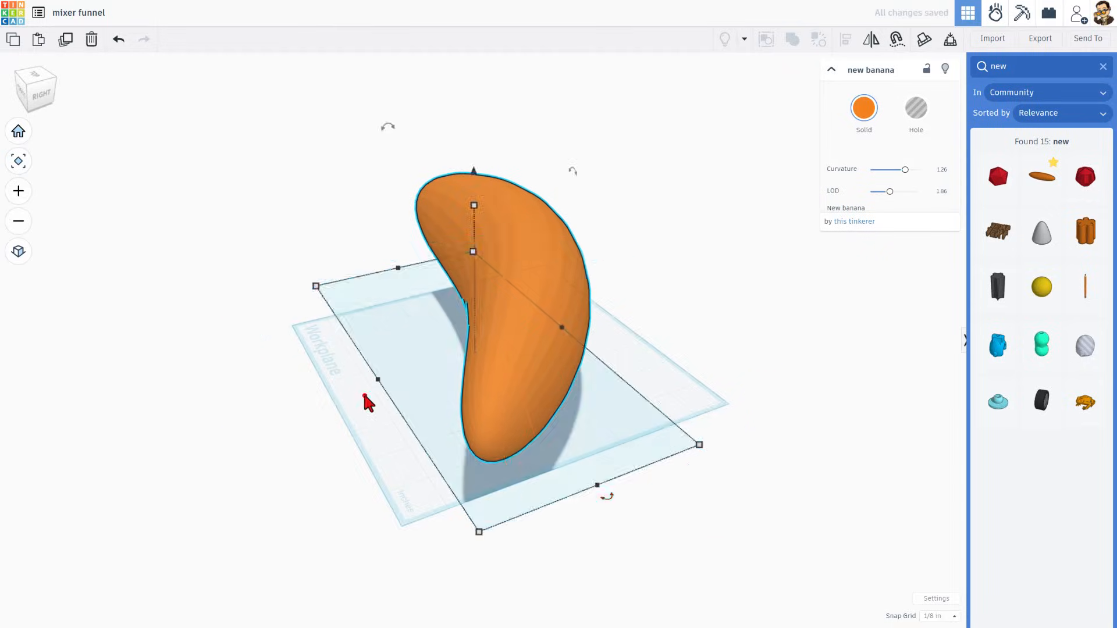
{"action": "right_click_drag", "start_coordinate": [365, 396], "coordinate": [570, 360]}
{"action": "key", "text": "ctrl+z"}
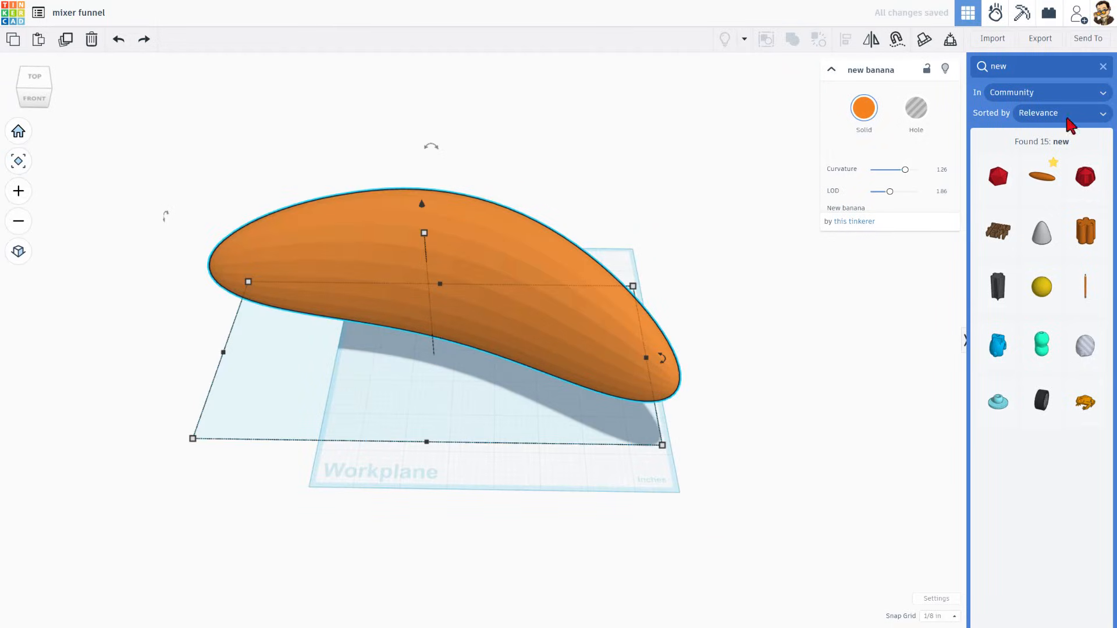
Place a box hole over one end of the banana
{"action": "left_click", "coordinate": [1102, 68]}
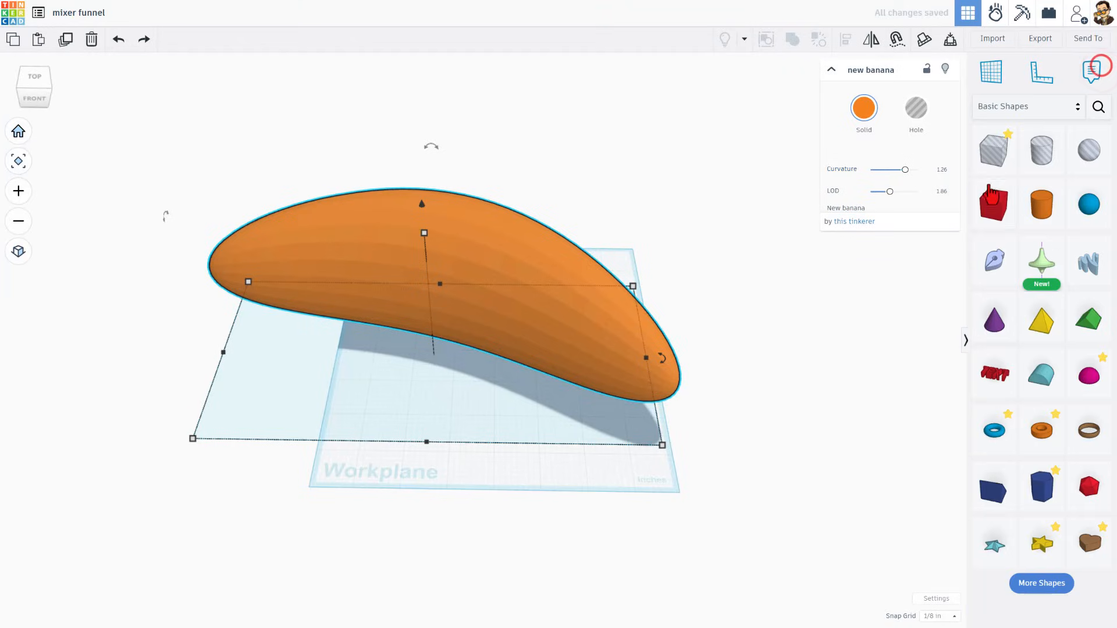
{"action": "left_click", "coordinate": [723, 267]}
{"action": "left_click_drag", "start_coordinate": [993, 149], "coordinate": [620, 474]}
{"action": "right_click_drag", "start_coordinate": [620, 474], "coordinate": [372, 466]}
{"action": "left_click_drag", "start_coordinate": [356, 463], "coordinate": [482, 244]}
{"action": "right_click_drag", "start_coordinate": [482, 474], "coordinate": [794, 538]}
Duplicate the box hole and move the copy over the banana's other end
{"action": "key", "text": "ctrl+d"}
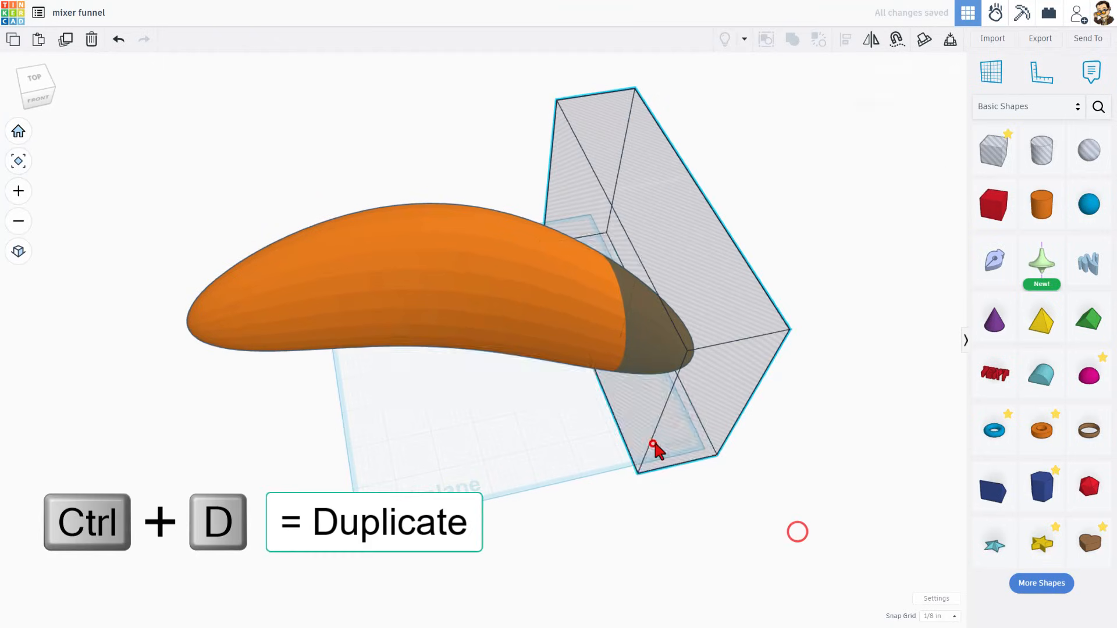
{"action": "left_click", "coordinate": [653, 446]}
{"action": "left_click_drag", "start_coordinate": [654, 446], "coordinate": [185, 484]}
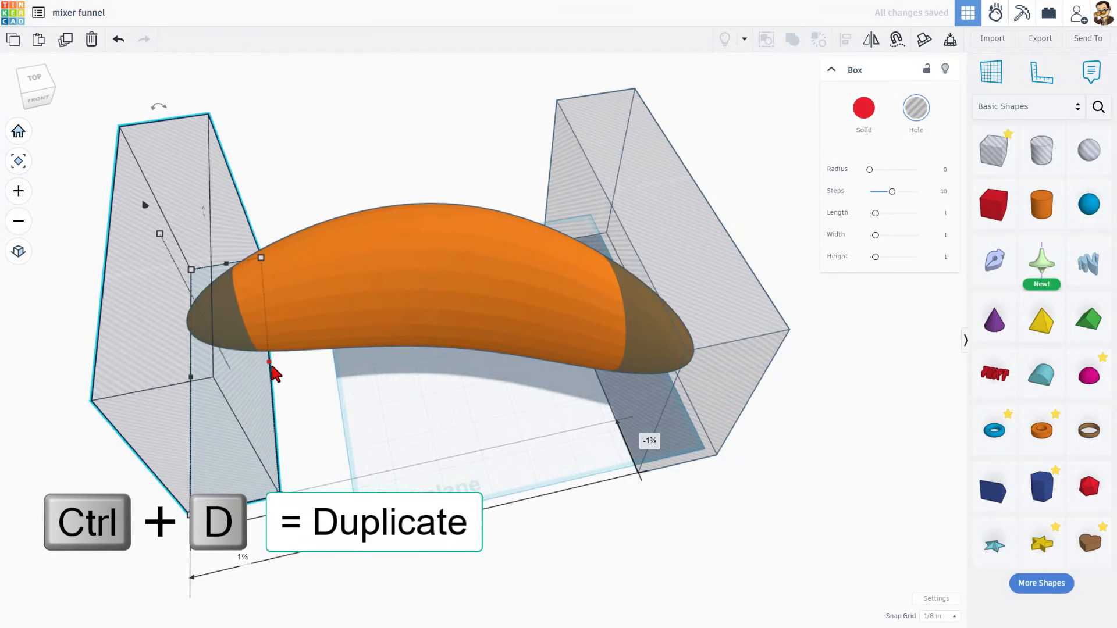
{"action": "left_click_drag", "start_coordinate": [269, 364], "coordinate": [385, 368]}
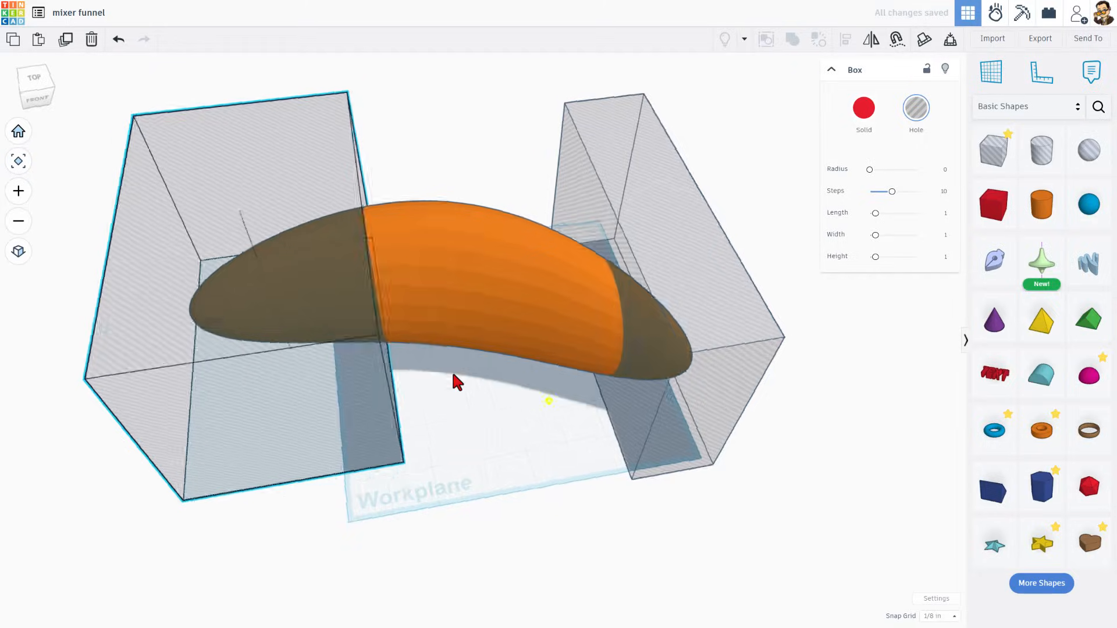
Select the banana and both box holes and group them to trim off the ends
{"action": "right_click_drag", "start_coordinate": [455, 382], "coordinate": [579, 409]}
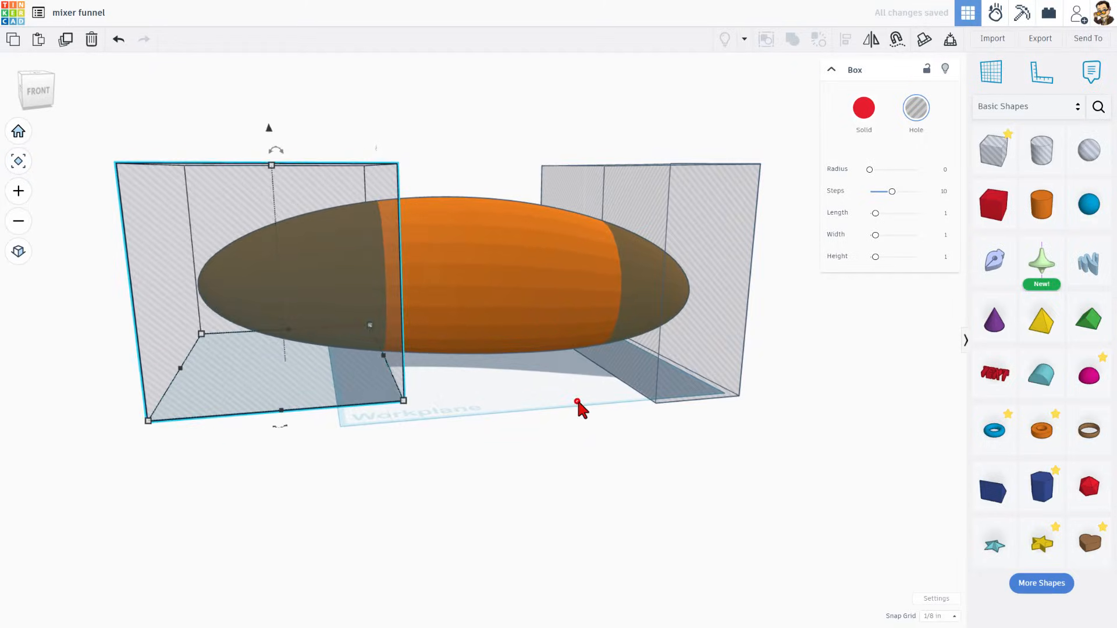
{"action": "left_click", "coordinate": [577, 401]}
{"action": "right_click_drag", "start_coordinate": [481, 424], "coordinate": [436, 414]}
{"action": "right_click_drag", "start_coordinate": [434, 412], "coordinate": [461, 411]}
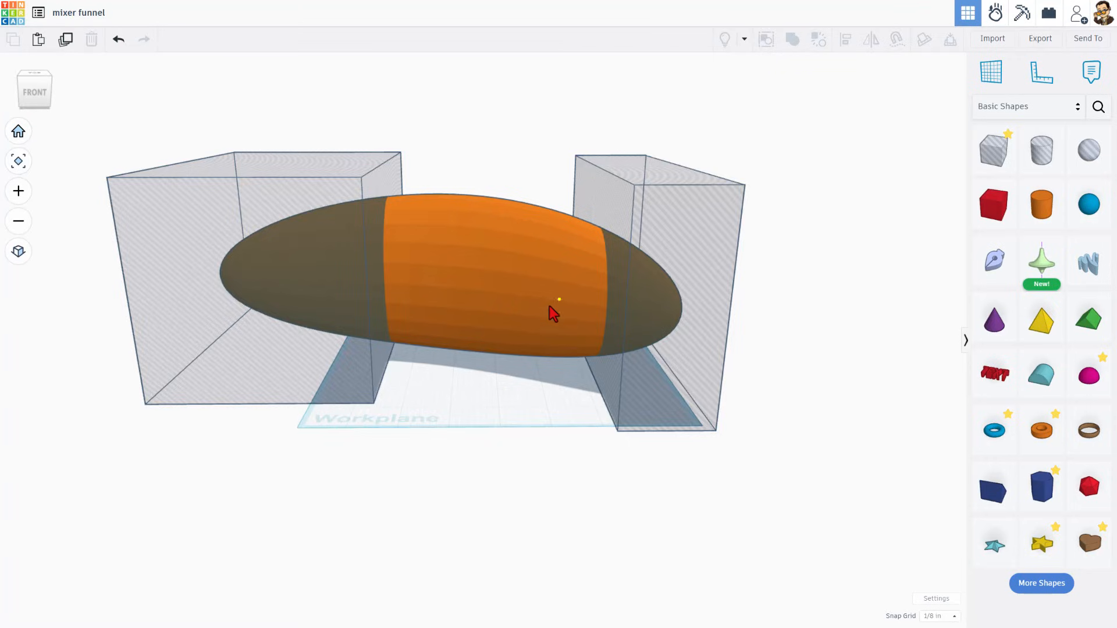
{"action": "right_click_drag", "start_coordinate": [550, 307], "coordinate": [544, 237]}
{"action": "left_click_drag", "start_coordinate": [291, 117], "coordinate": [730, 484]}
{"action": "right_click_drag", "start_coordinate": [718, 484], "coordinate": [643, 483]}
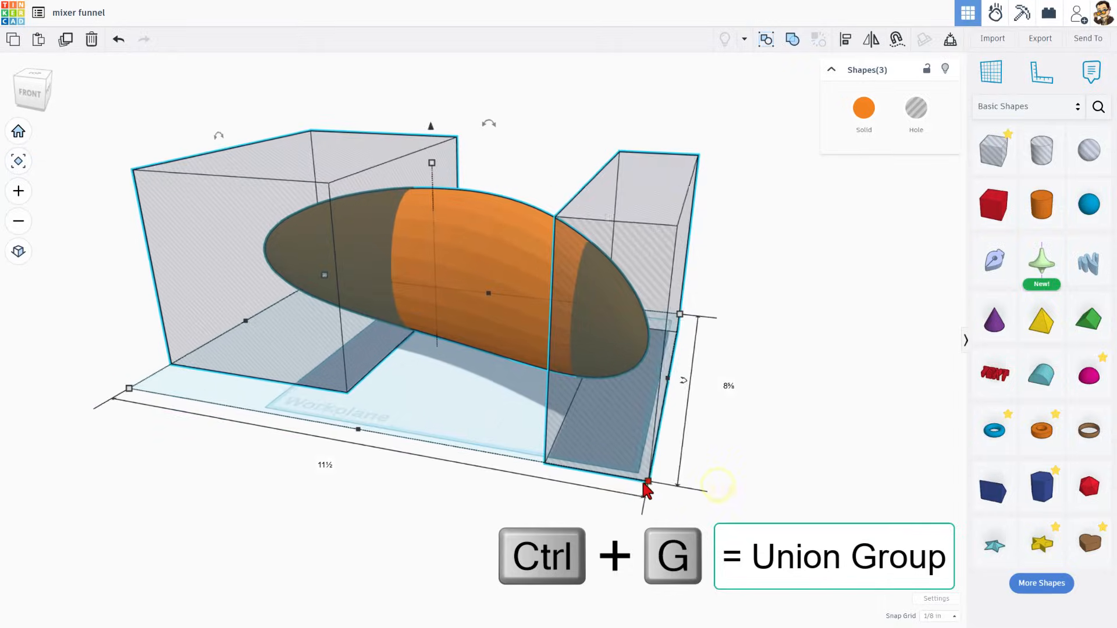
{"action": "key", "text": "ctrl+g"}
{"action": "right_click_drag", "start_coordinate": [556, 465], "coordinate": [684, 405]}
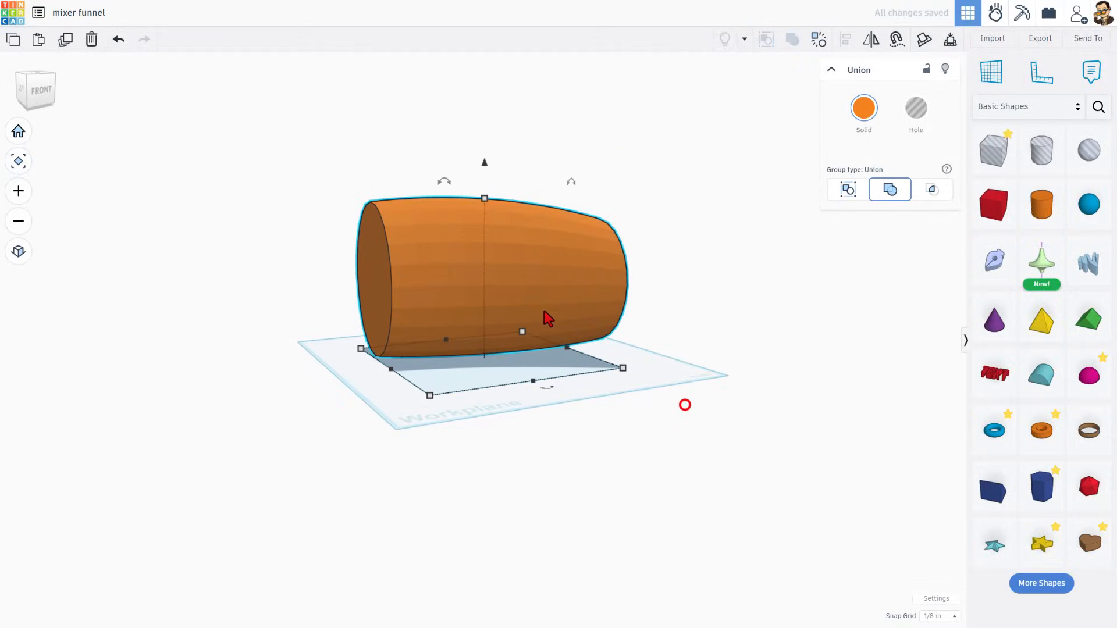
Duplicate the trimmed banana section and move the copy beside the original
{"action": "left_click", "coordinate": [528, 292]}
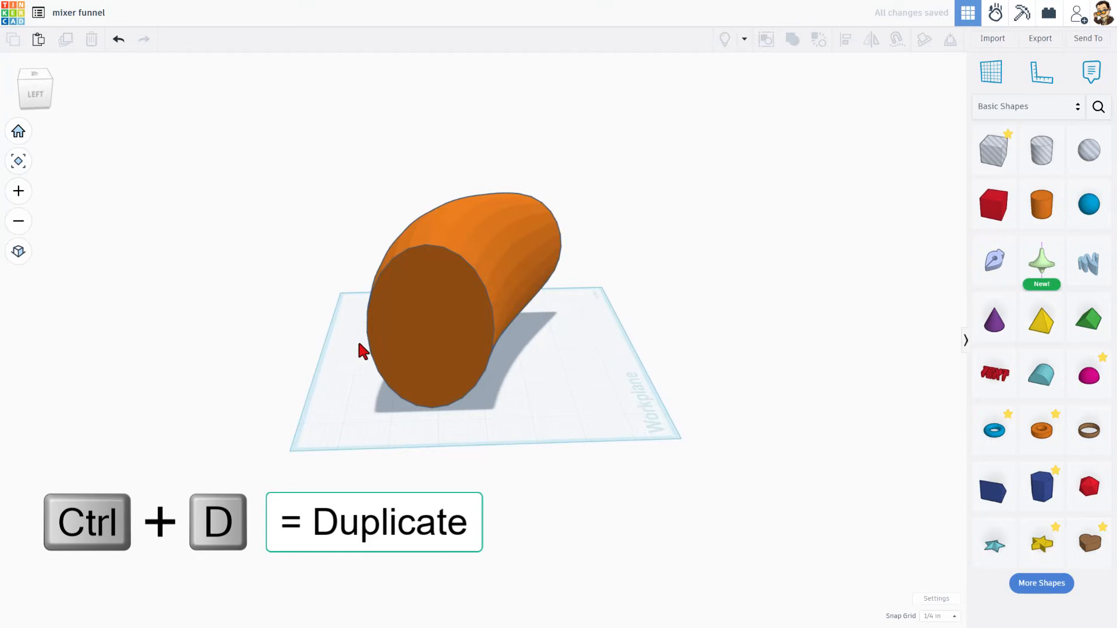
{"action": "right_click_drag", "start_coordinate": [525, 324], "coordinate": [413, 308]}
{"action": "left_click", "coordinate": [413, 308]}
{"action": "right_click_drag", "start_coordinate": [515, 349], "coordinate": [448, 352]}
{"action": "left_click", "coordinate": [450, 349]}
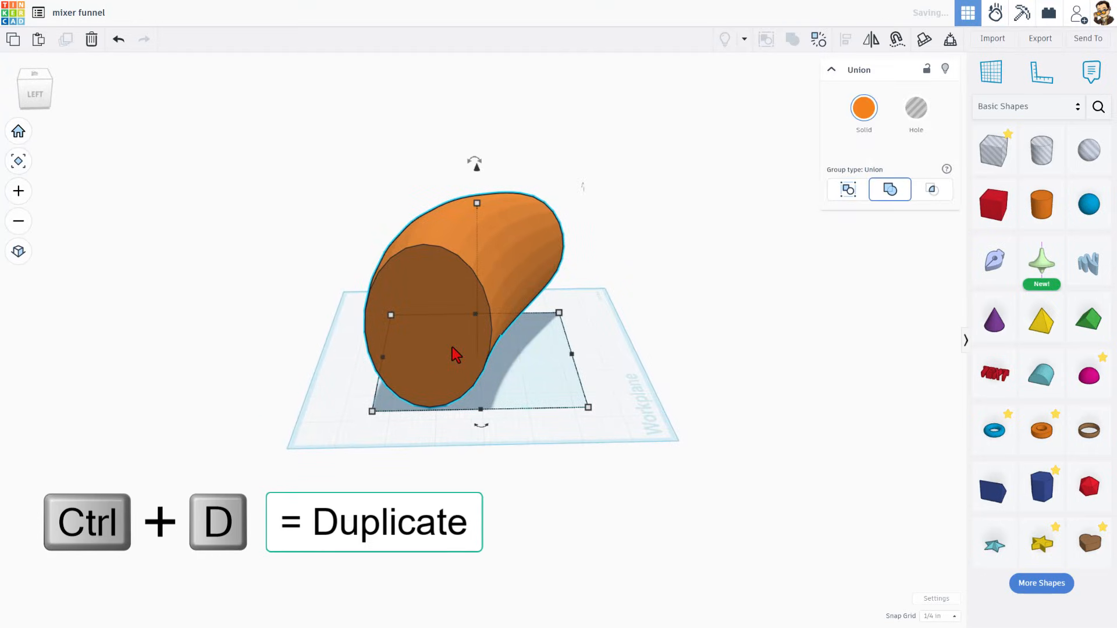
{"action": "key", "text": "ctrl+d"}
{"action": "left_click_drag", "start_coordinate": [456, 355], "coordinate": [611, 357]}
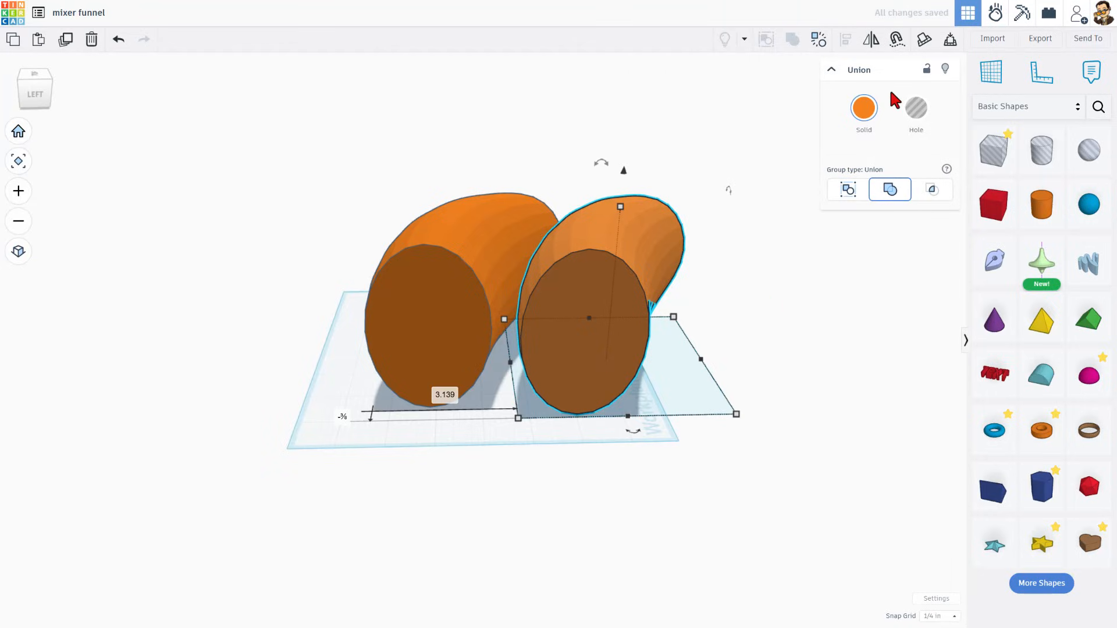
Turn the duplicated banana section into a hole and scale it down slightly while keeping its proportions
{"action": "left_click", "coordinate": [915, 108]}
{"action": "left_click", "coordinate": [722, 284]}
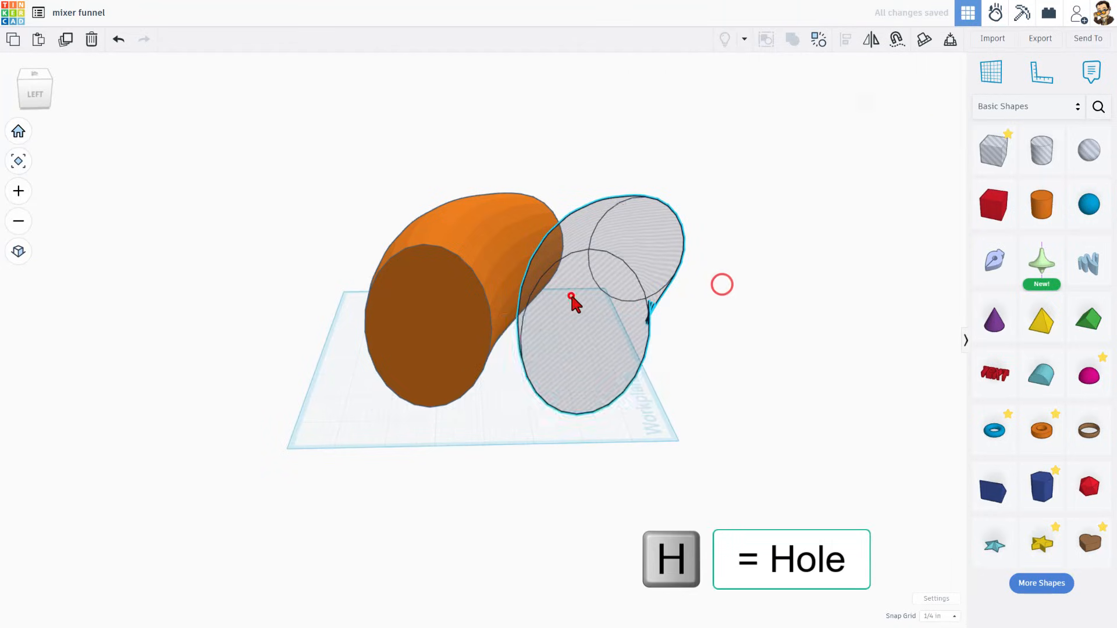
{"action": "left_click", "coordinate": [571, 297]}
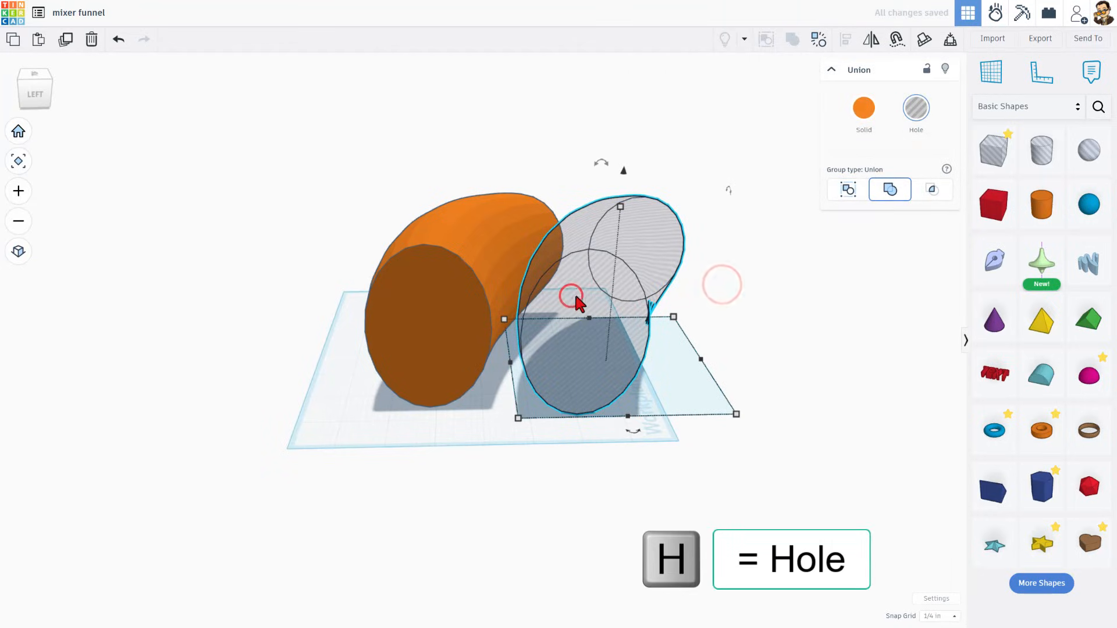
{"action": "left_click", "coordinate": [933, 616]}
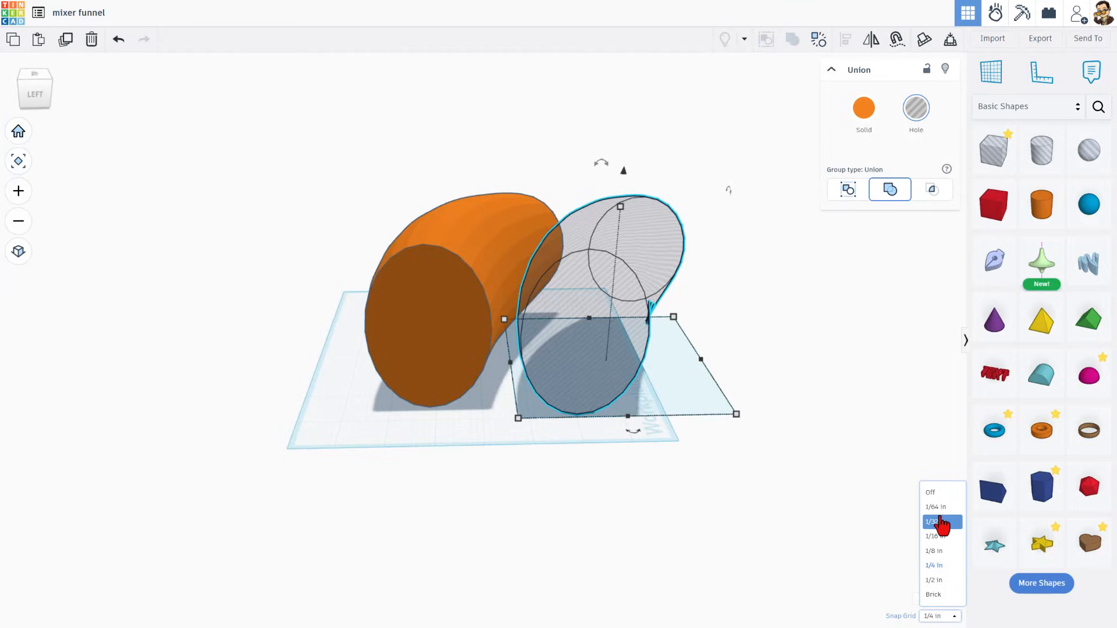
{"action": "left_click", "coordinate": [934, 566]}
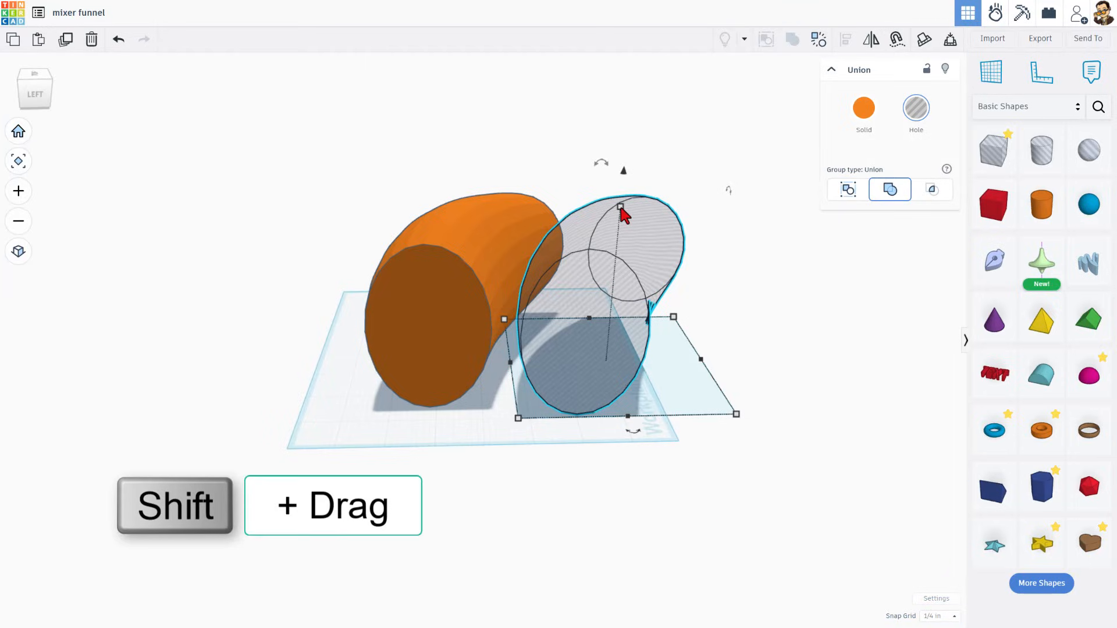
{"action": "left_click_drag", "start_coordinate": [621, 209], "coordinate": [621, 220], "text": "shift"}
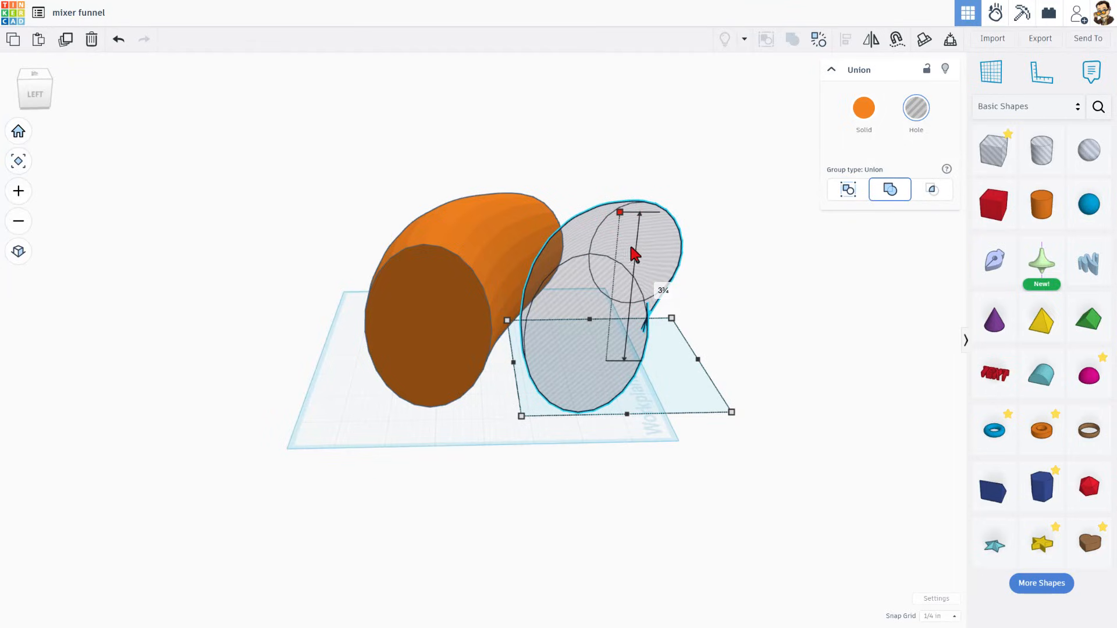
Select the solid section and the hole copy and align them centred on each other
{"action": "left_click_drag", "start_coordinate": [304, 202], "coordinate": [618, 374]}
{"action": "key", "text": "l"}
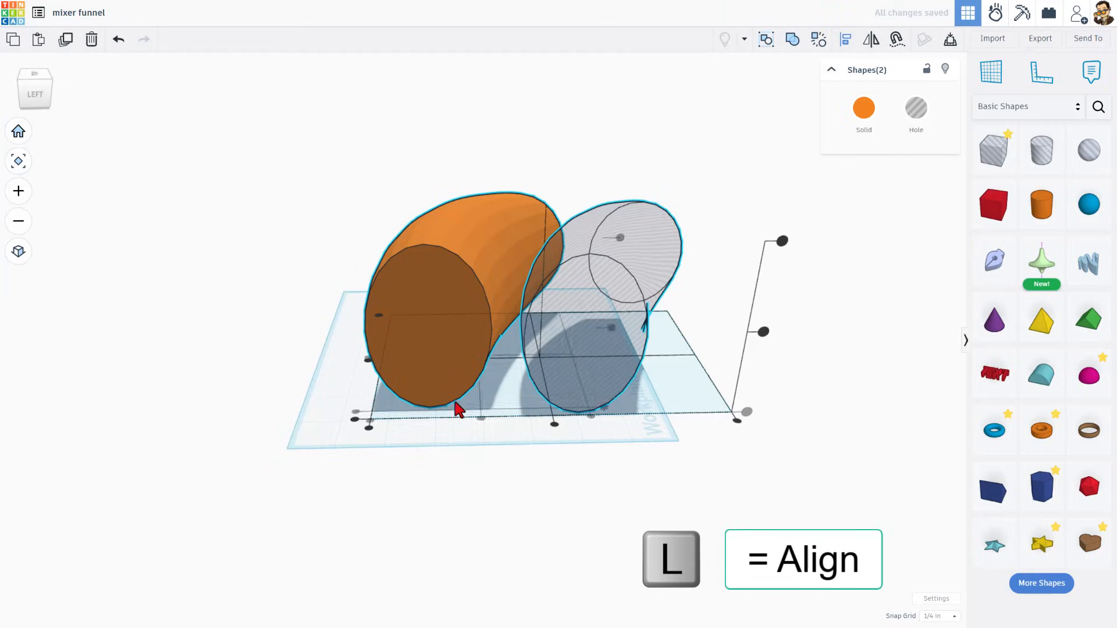
{"action": "left_click", "coordinate": [368, 361]}
{"action": "left_click", "coordinate": [417, 366]}
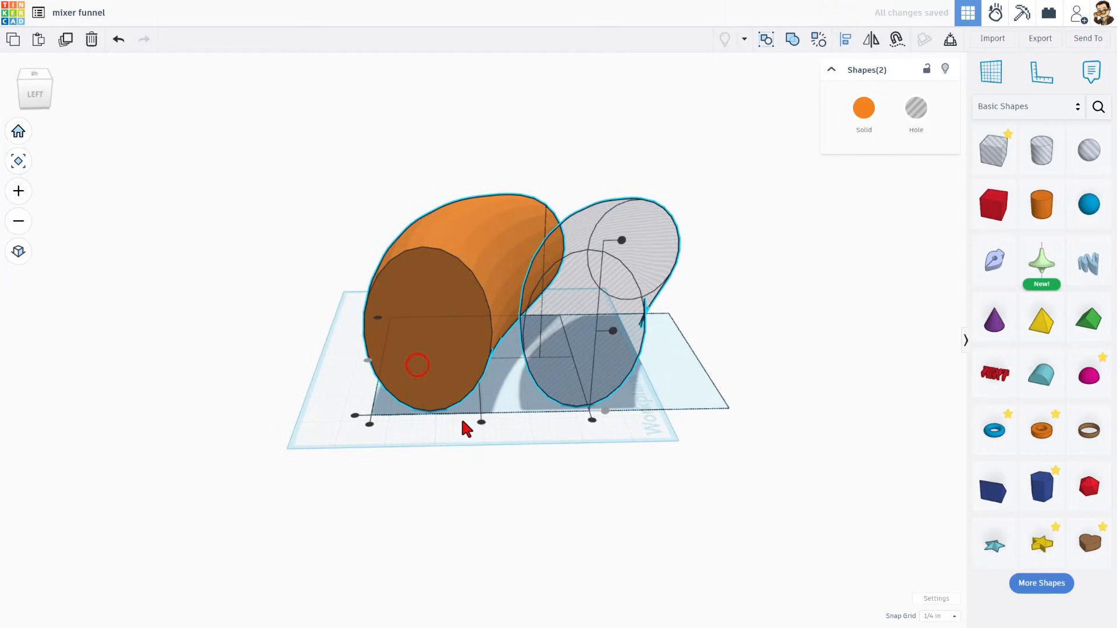
{"action": "left_click", "coordinate": [481, 423]}
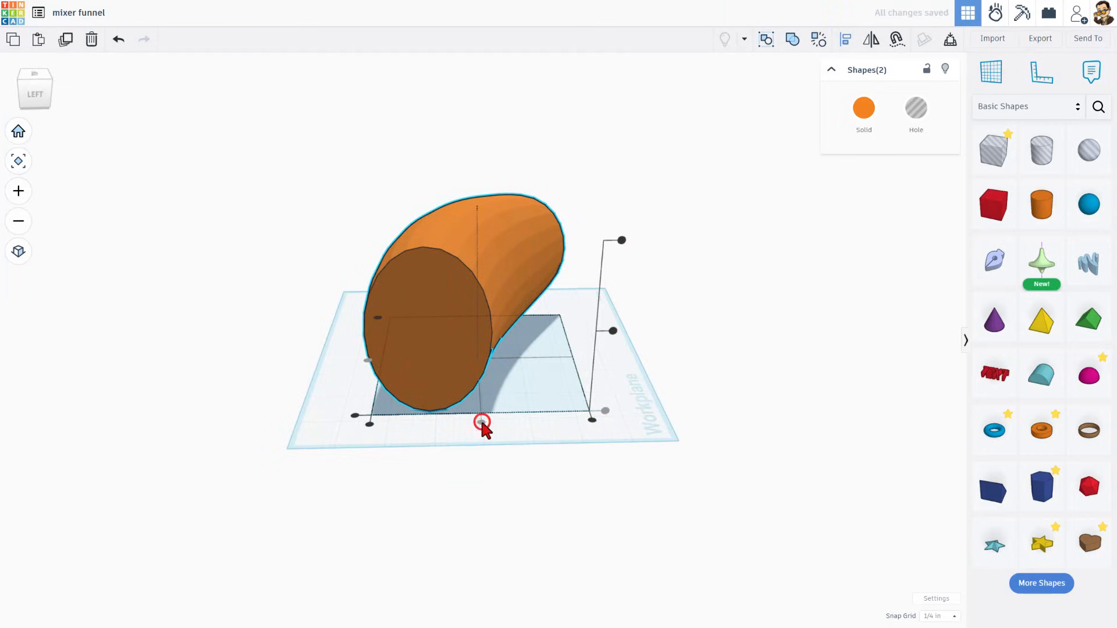
{"action": "left_click", "coordinate": [612, 331]}
{"action": "left_click", "coordinate": [567, 362]}
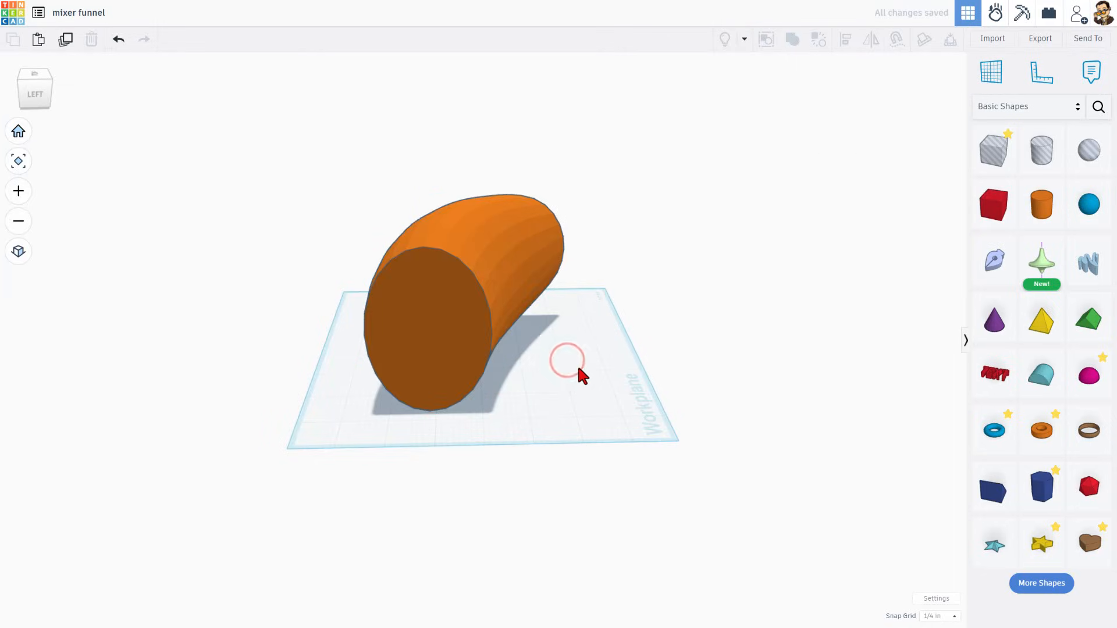
Hide the solid section and open the hole group to examine the trimming boxes inside it
{"action": "right_click_drag", "start_coordinate": [562, 388], "coordinate": [526, 330]}
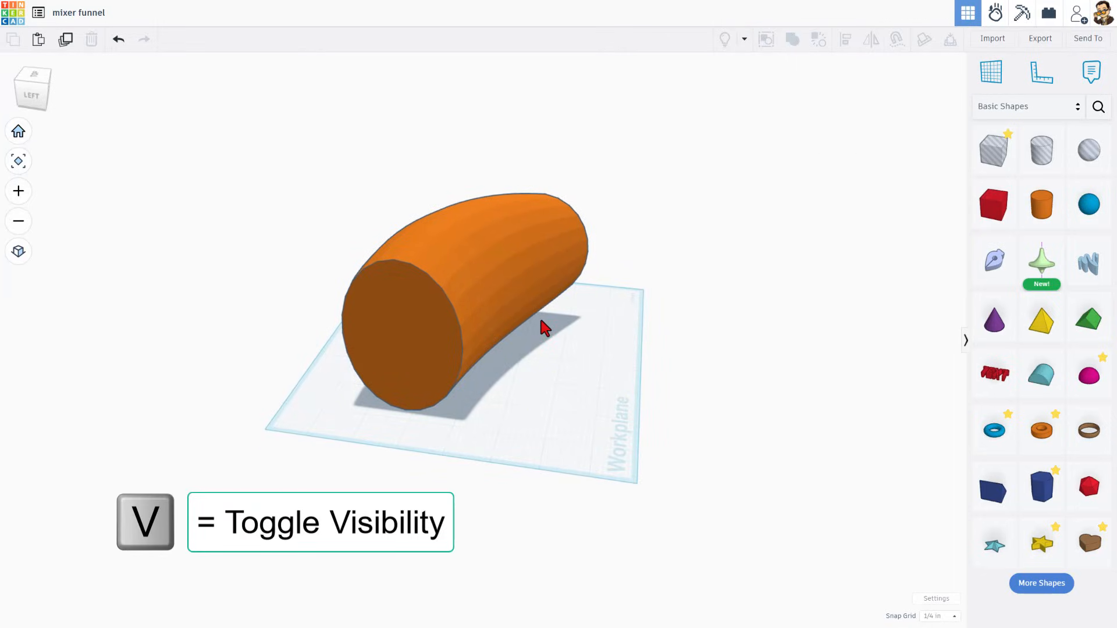
{"action": "key", "text": "v"}
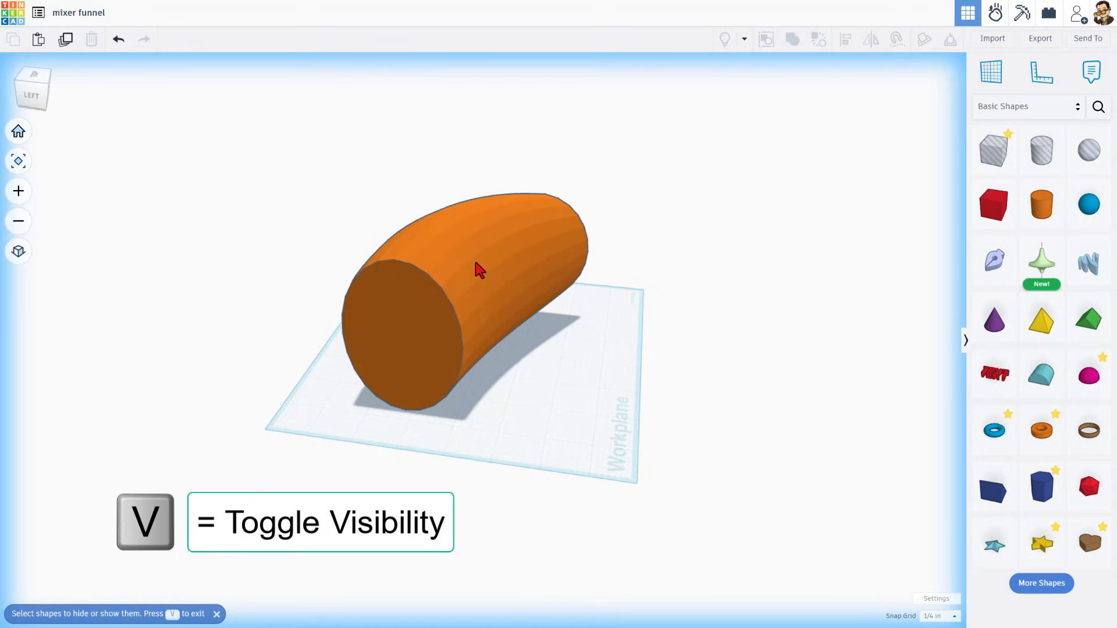
{"action": "left_click", "coordinate": [476, 263]}
{"action": "left_click", "coordinate": [613, 390]}
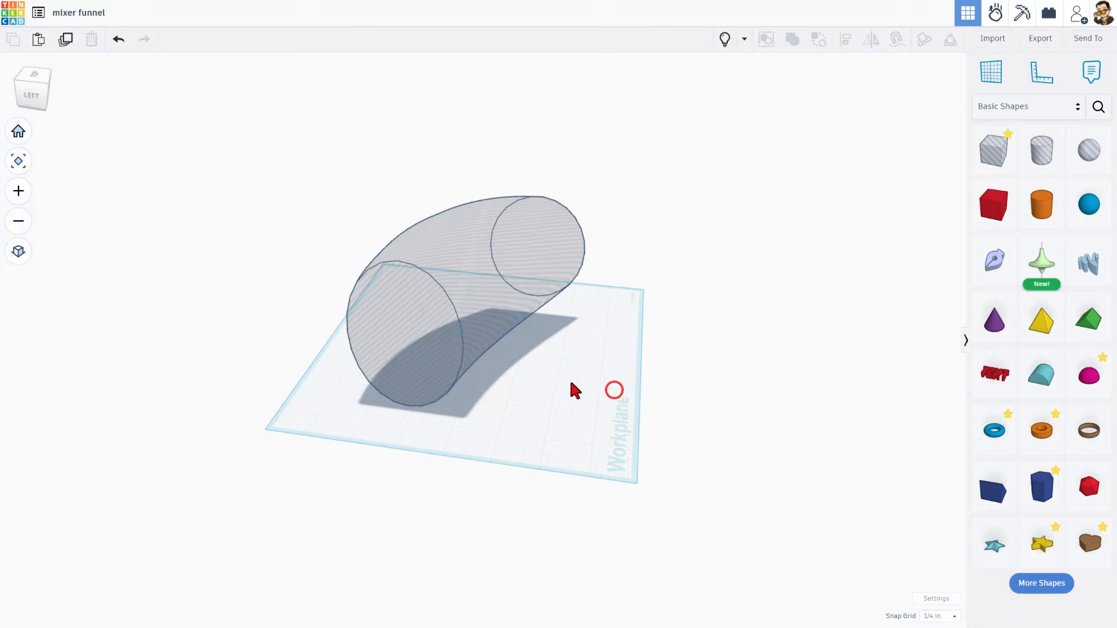
{"action": "left_click", "coordinate": [424, 346]}
{"action": "double_click", "coordinate": [424, 325]}
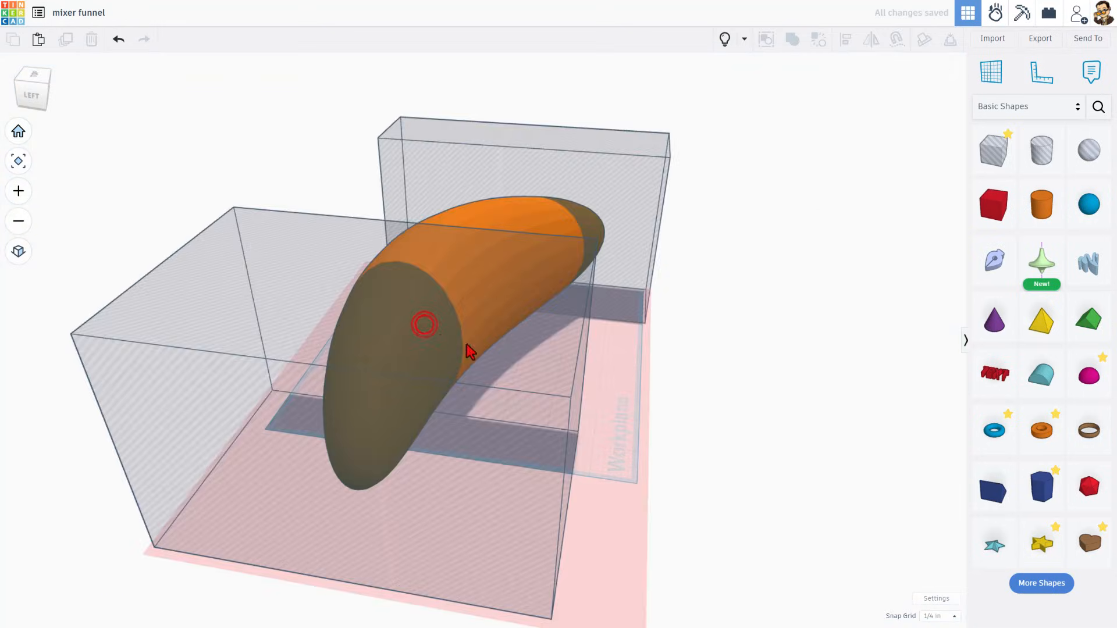
{"action": "right_click_drag", "start_coordinate": [523, 384], "coordinate": [407, 443]}
{"action": "left_click", "coordinate": [271, 394]}
{"action": "left_click", "coordinate": [717, 308]}
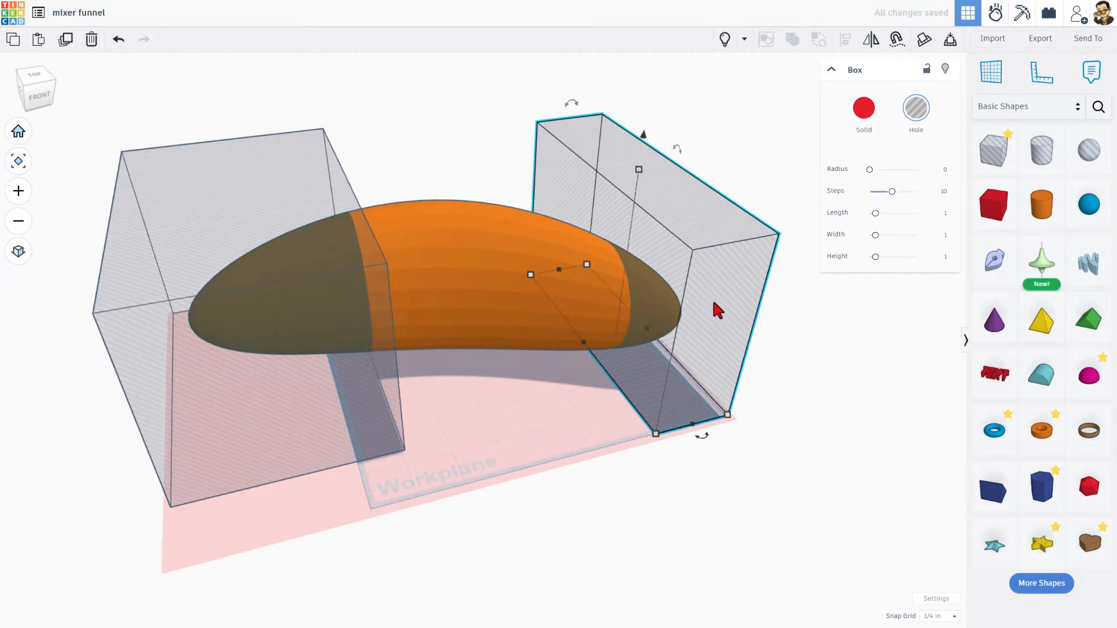
{"action": "left_click", "coordinate": [736, 161]}
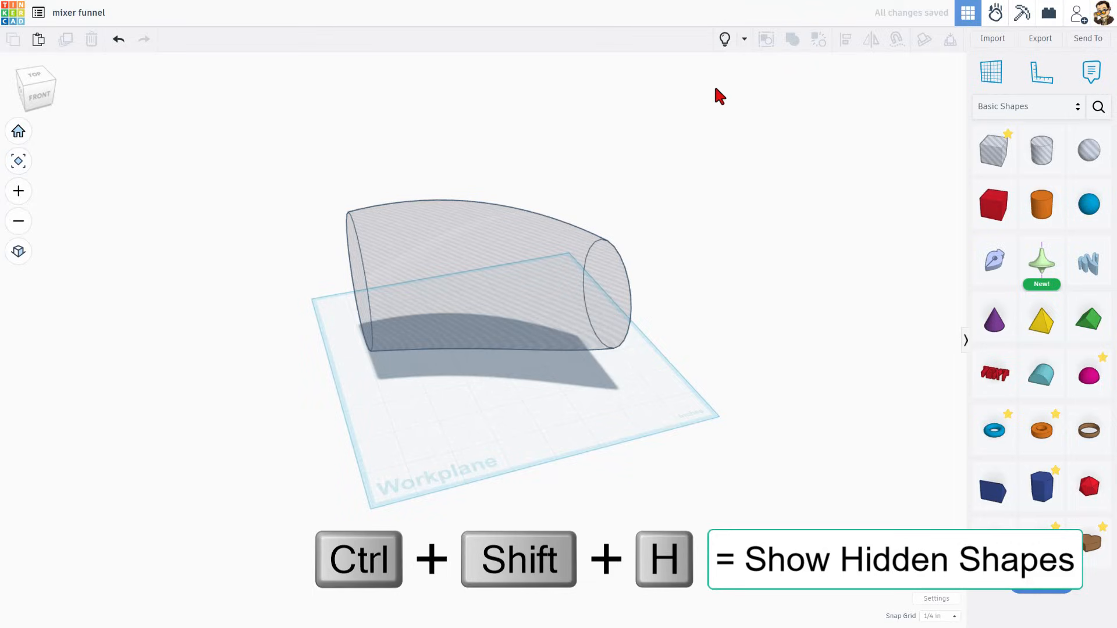
Show the hidden shapes again and group the solid section with the inner hole to hollow it into a tube
{"action": "left_click", "coordinate": [727, 34]}
{"action": "right_click_drag", "start_coordinate": [467, 463], "coordinate": [733, 444]}
{"action": "right_click_drag", "start_coordinate": [649, 332], "coordinate": [622, 212]}
{"action": "key", "text": "ctrl+g"}
{"action": "left_click", "coordinate": [357, 309]}
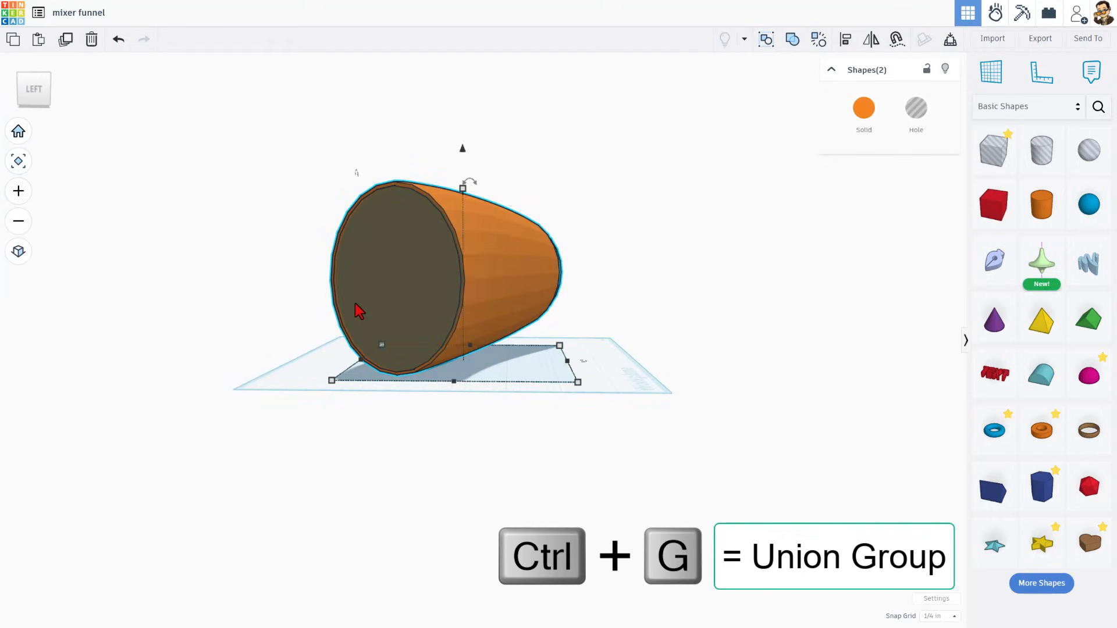
{"action": "key", "text": "ctrl+g"}
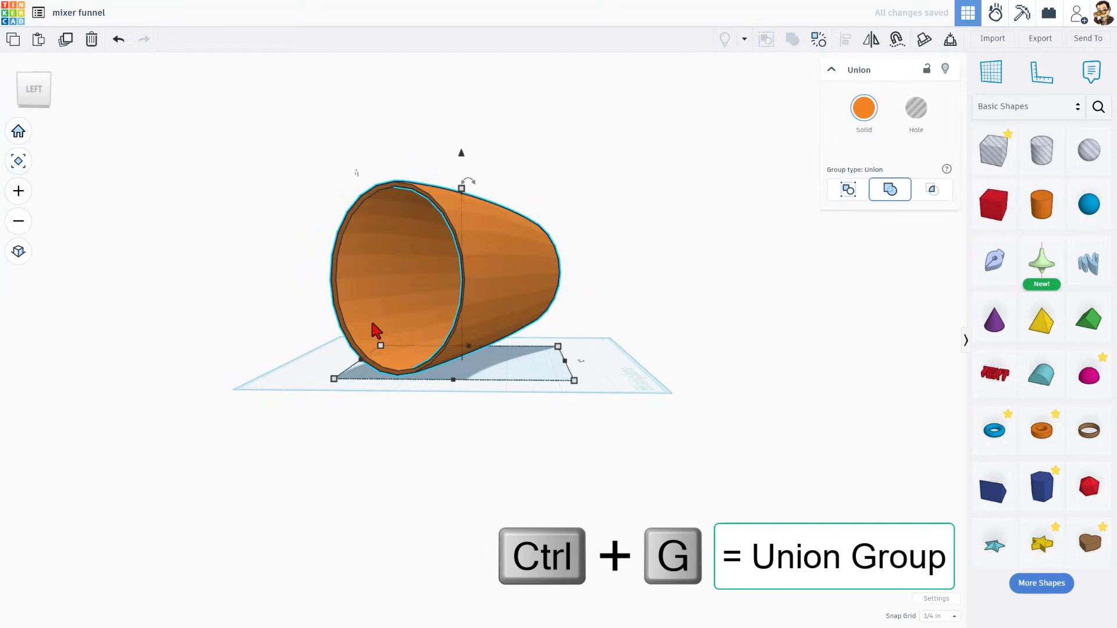
Rotate the hollow tube 90° so it stands upright on the workplane
{"action": "right_click_drag", "start_coordinate": [372, 322], "coordinate": [576, 296]}
{"action": "left_click", "coordinate": [573, 290]}
{"action": "right_click_drag", "start_coordinate": [569, 265], "coordinate": [731, 249]}
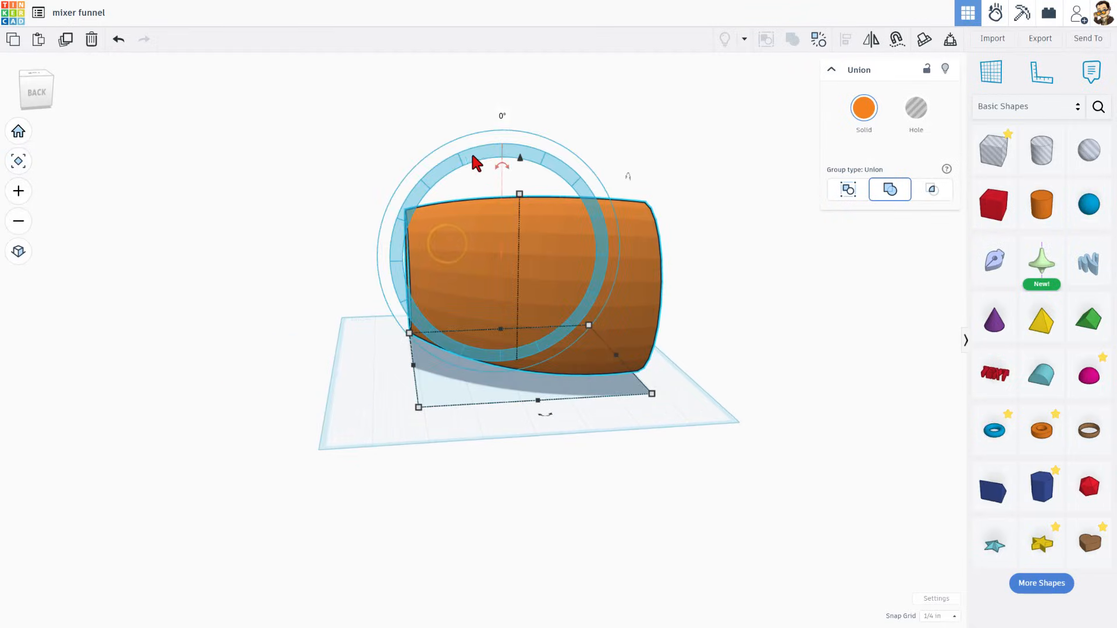
{"action": "left_click_drag", "start_coordinate": [503, 172], "coordinate": [465, 260]}
{"action": "right_click_drag", "start_coordinate": [612, 304], "coordinate": [153, 266]}
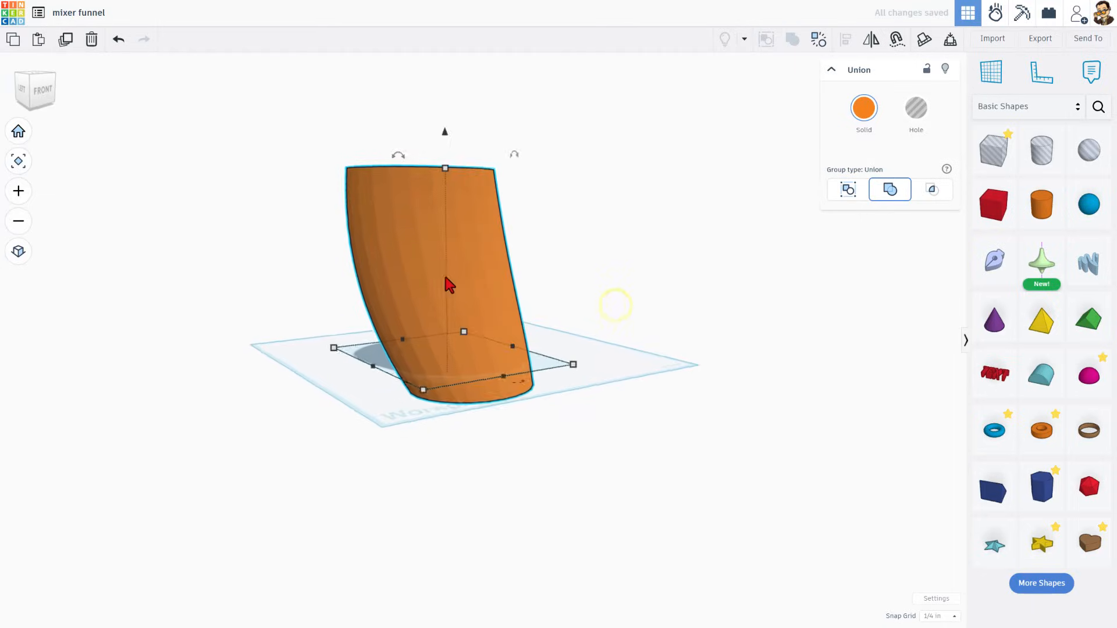
Ungroup the hollow tube back into the solid section and its inner hole
{"action": "right_click_drag", "start_coordinate": [446, 276], "coordinate": [553, 265]}
{"action": "right_click_drag", "start_coordinate": [480, 232], "coordinate": [574, 242]}
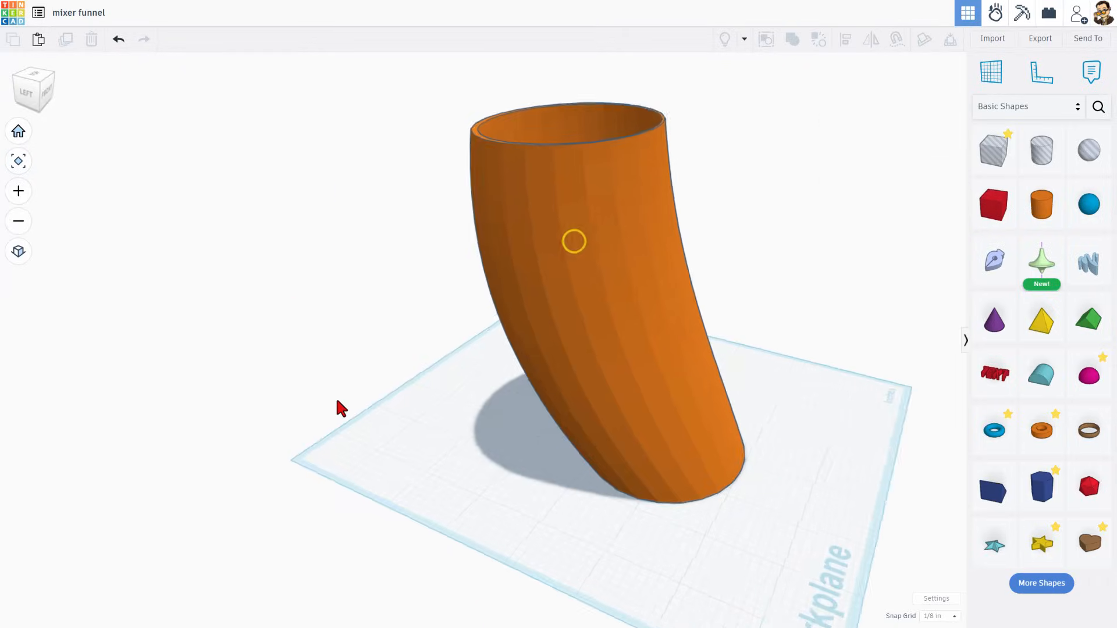
{"action": "right_click_drag", "start_coordinate": [337, 402], "coordinate": [259, 394]}
{"action": "left_click", "coordinate": [541, 311]}
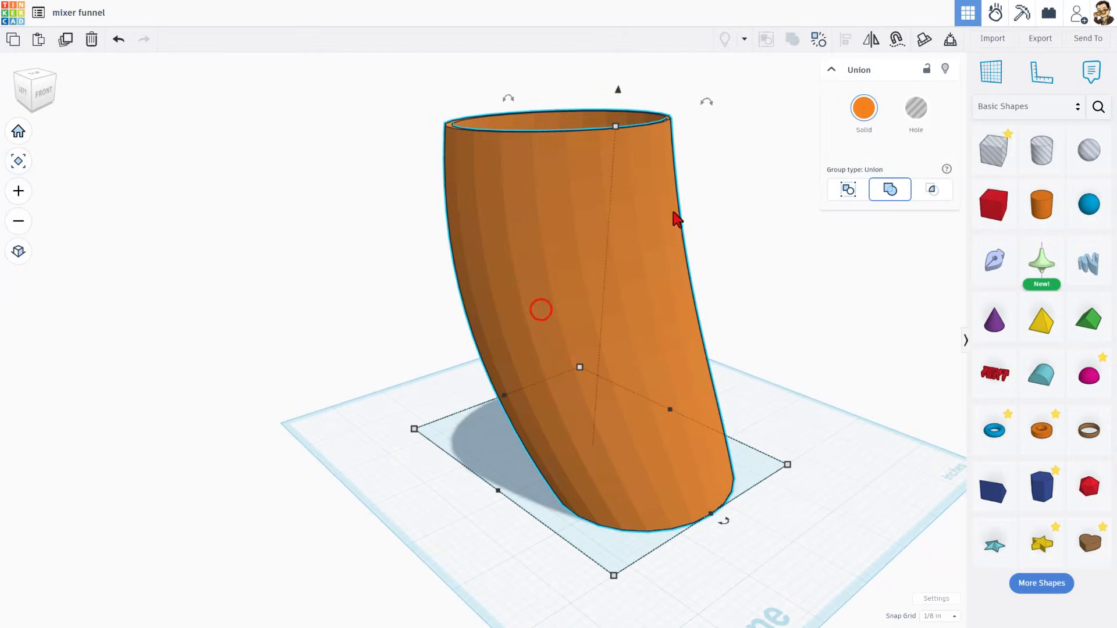
{"action": "left_click", "coordinate": [818, 39]}
{"action": "left_click", "coordinate": [742, 304]}
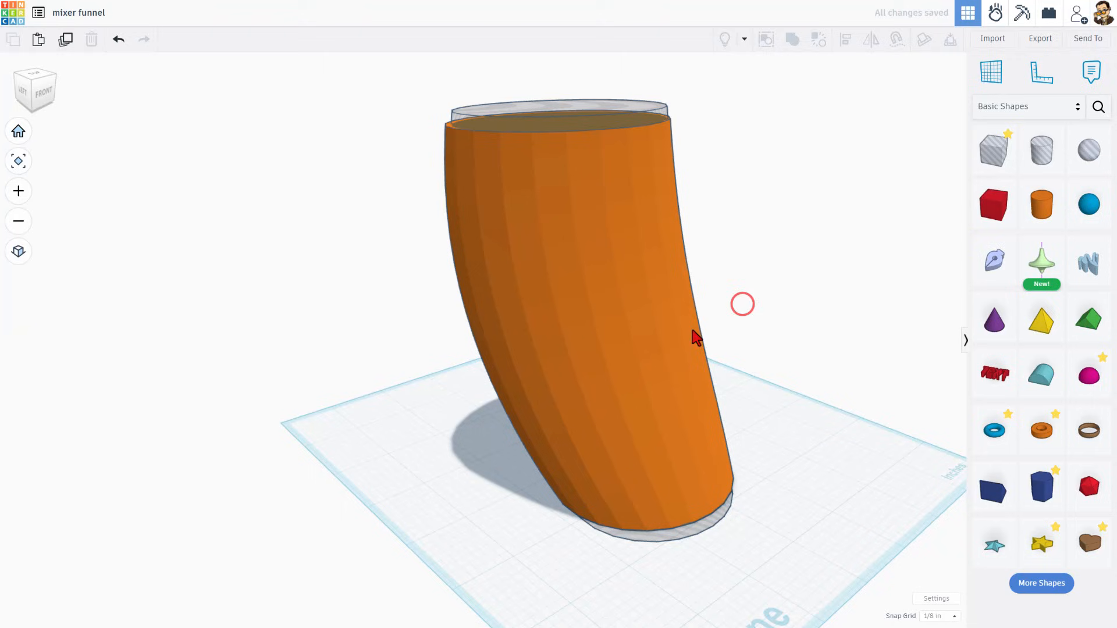
Open the solid section's group and raise the banana's LOD to 3 for a smoother surface
{"action": "left_click", "coordinate": [542, 283]}
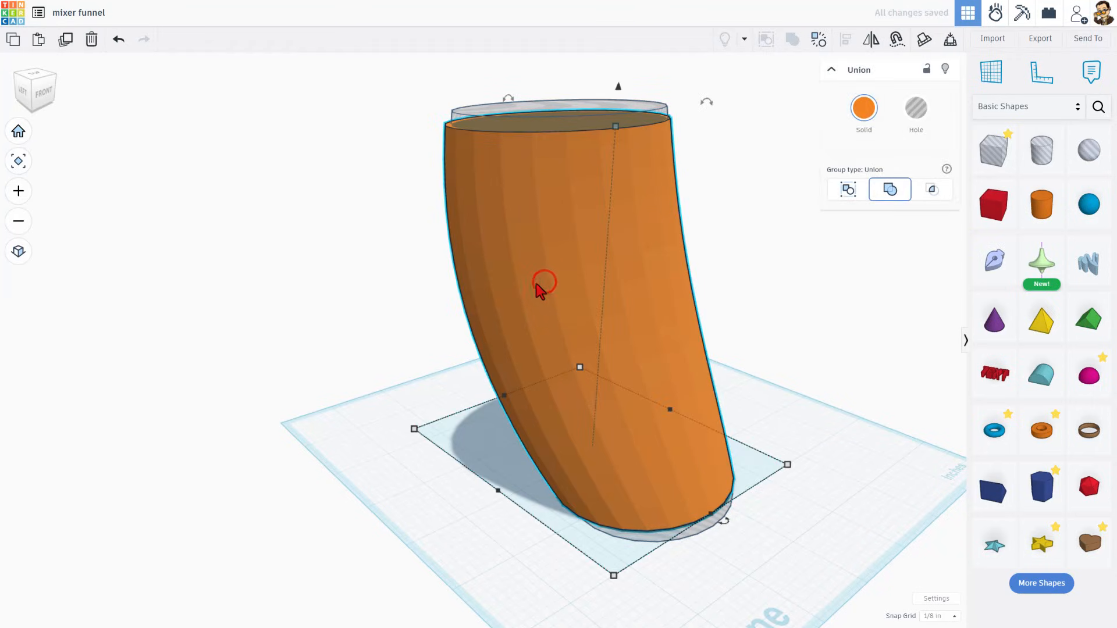
{"action": "double_click", "coordinate": [542, 282]}
{"action": "left_click", "coordinate": [548, 282]}
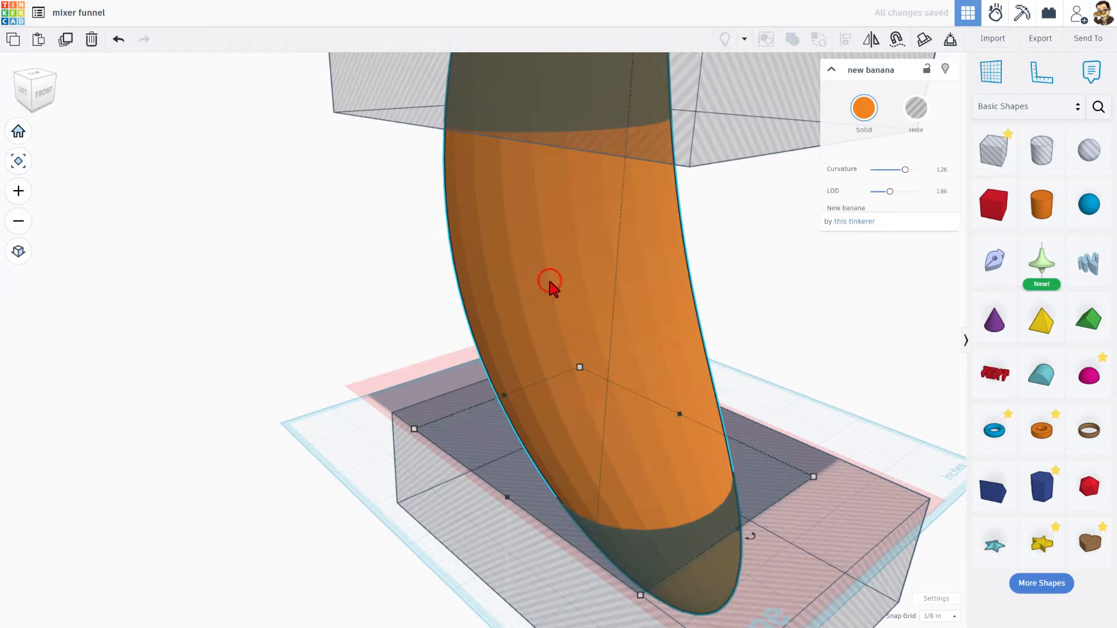
{"action": "left_click_drag", "start_coordinate": [889, 194], "coordinate": [942, 192]}
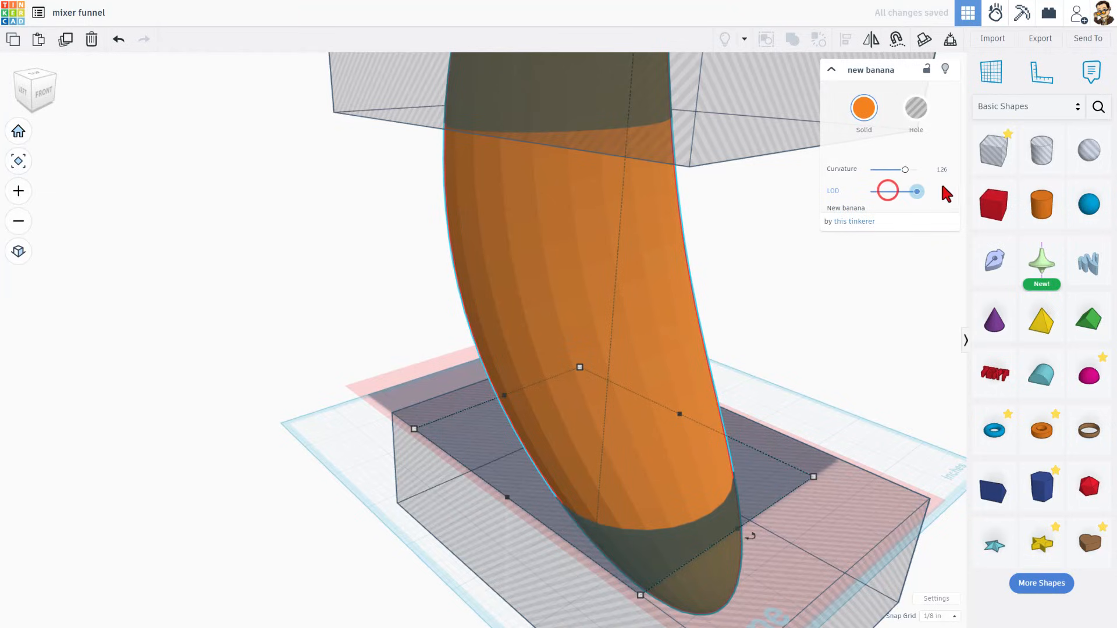
{"action": "left_click", "coordinate": [364, 245]}
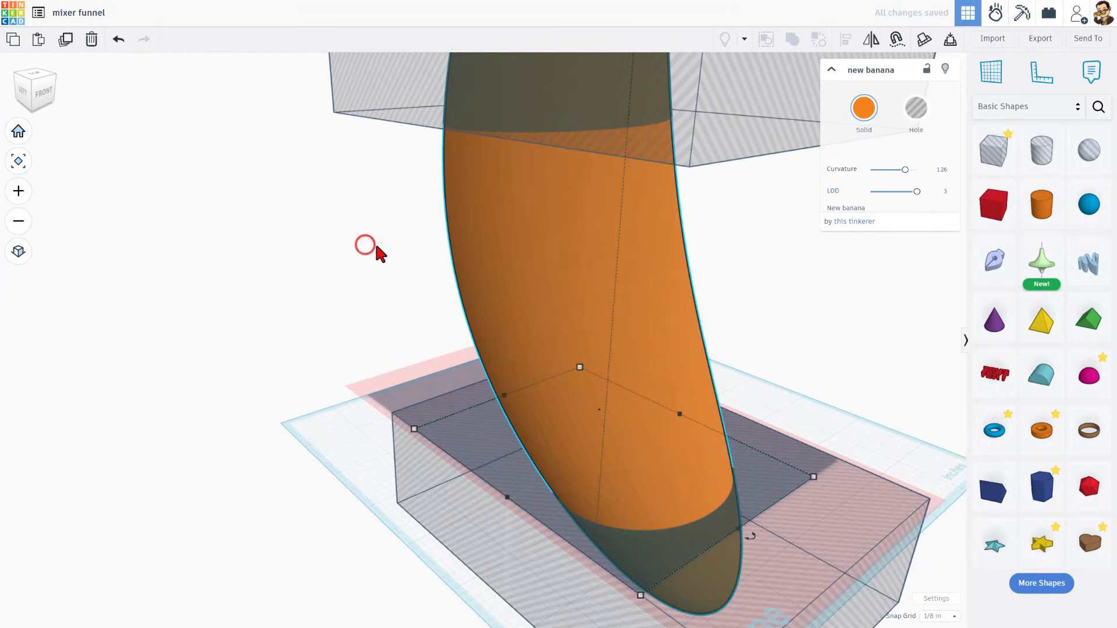
{"action": "left_click", "coordinate": [316, 433]}
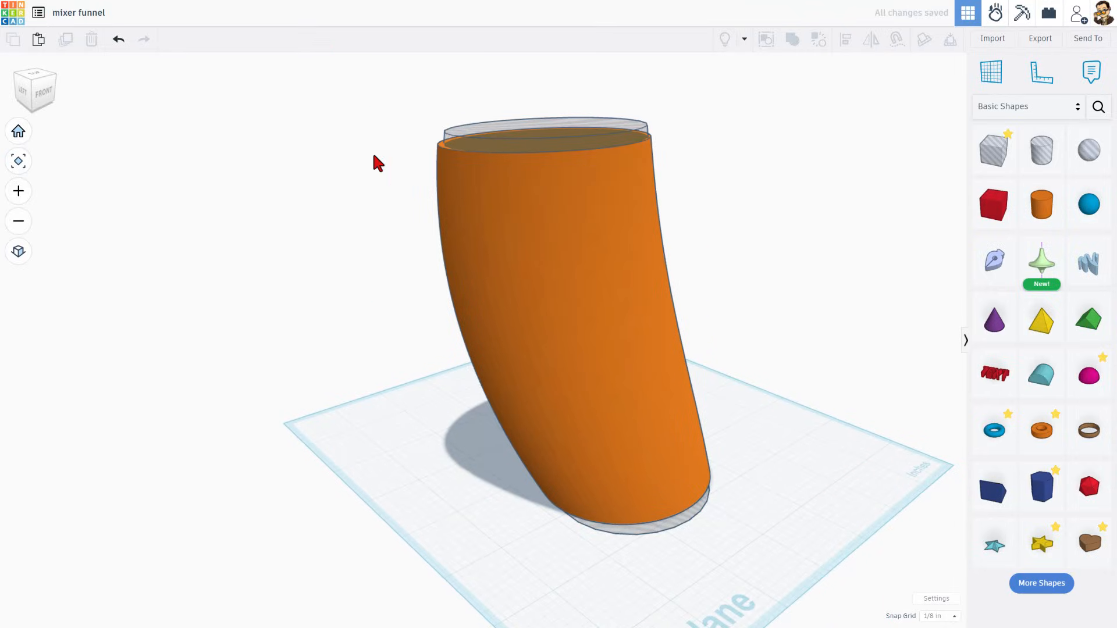
Select the solid section and inner hole and group them again into the hollow tube
{"action": "left_click_drag", "start_coordinate": [395, 139], "coordinate": [549, 301]}
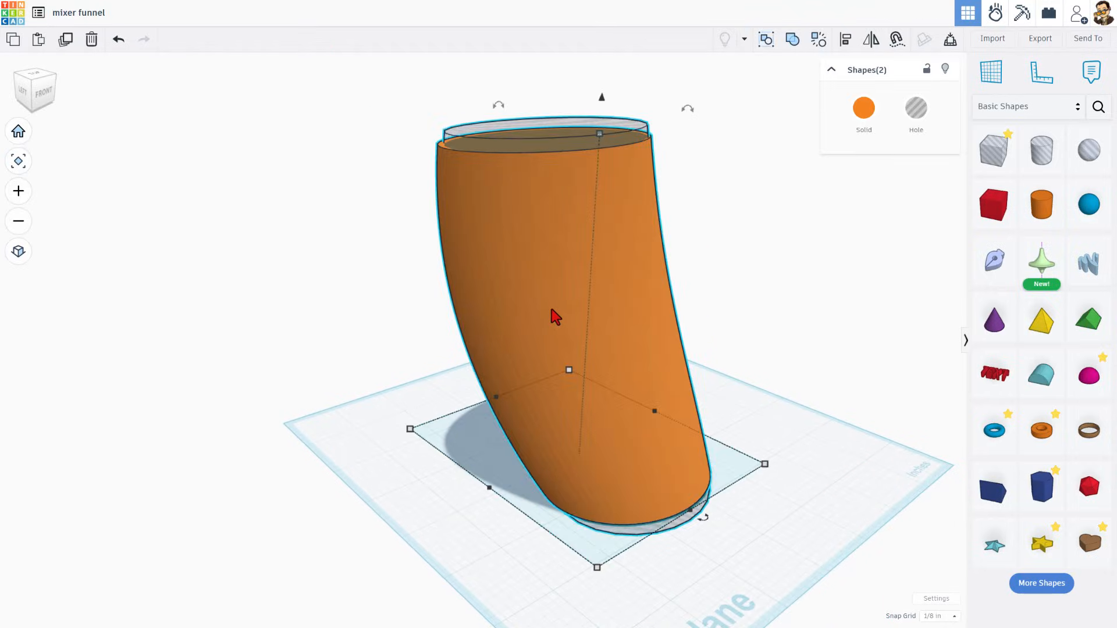
{"action": "key", "text": "ctrl+g"}
{"action": "right_click_drag", "start_coordinate": [436, 391], "coordinate": [287, 356]}
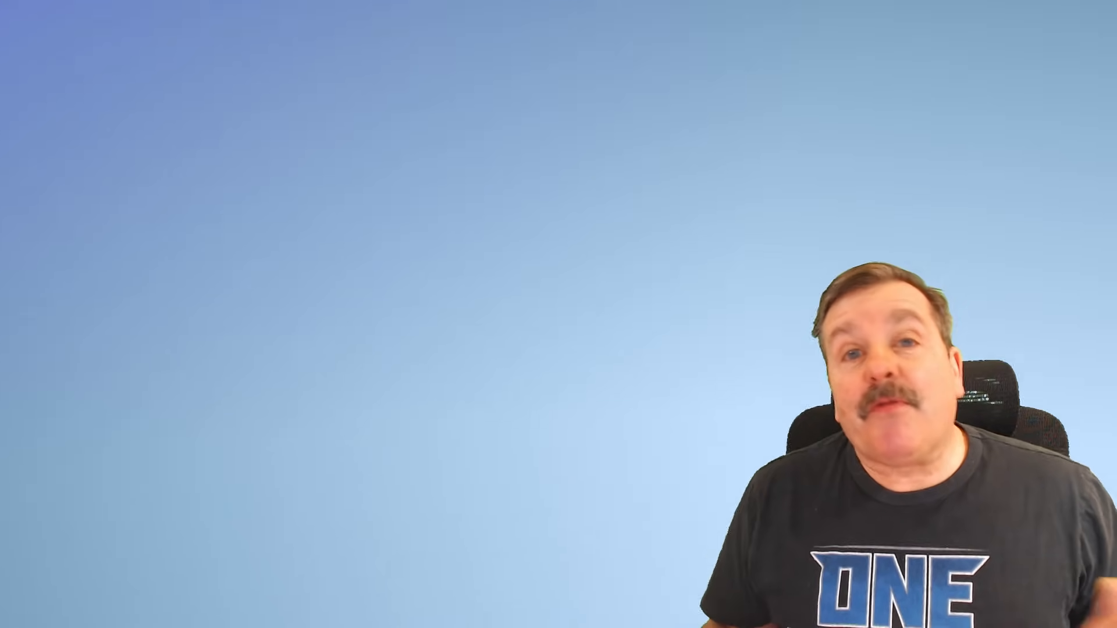